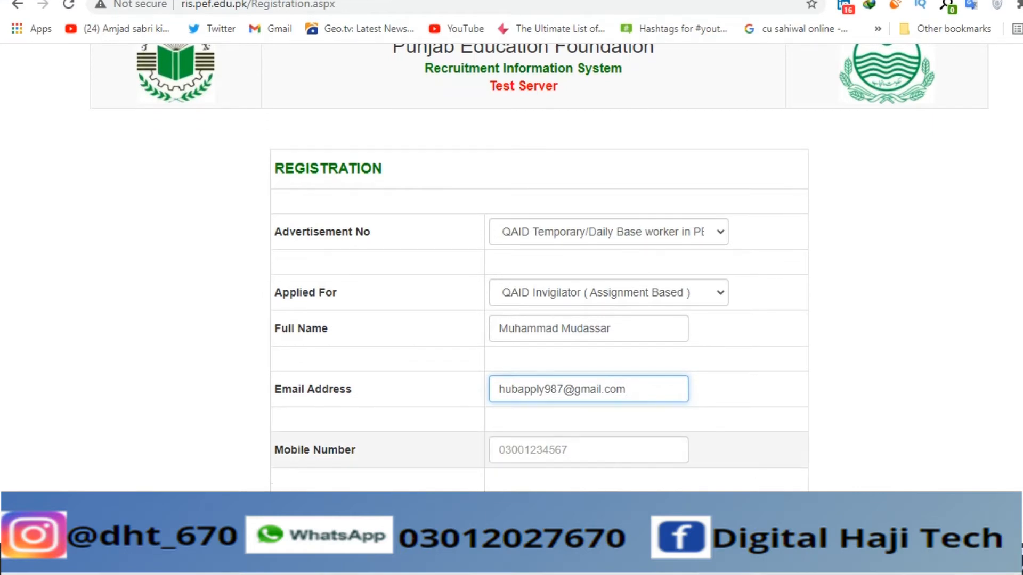
- Enter the applicant's mobile number and CNIC, and type the account password twice
left_click(530, 467)
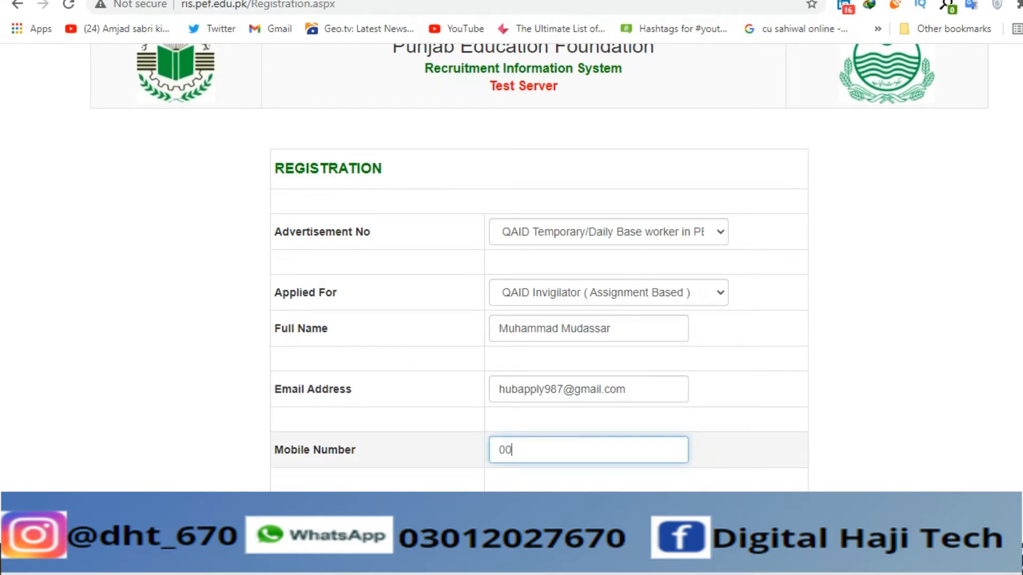
scroll(586, 479, "down", 2)
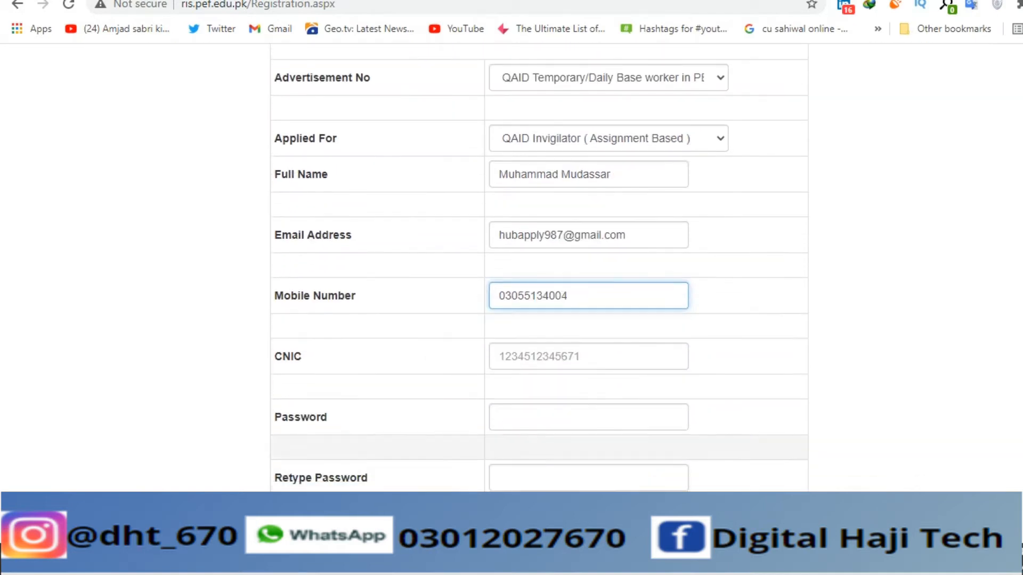
left_click(586, 357)
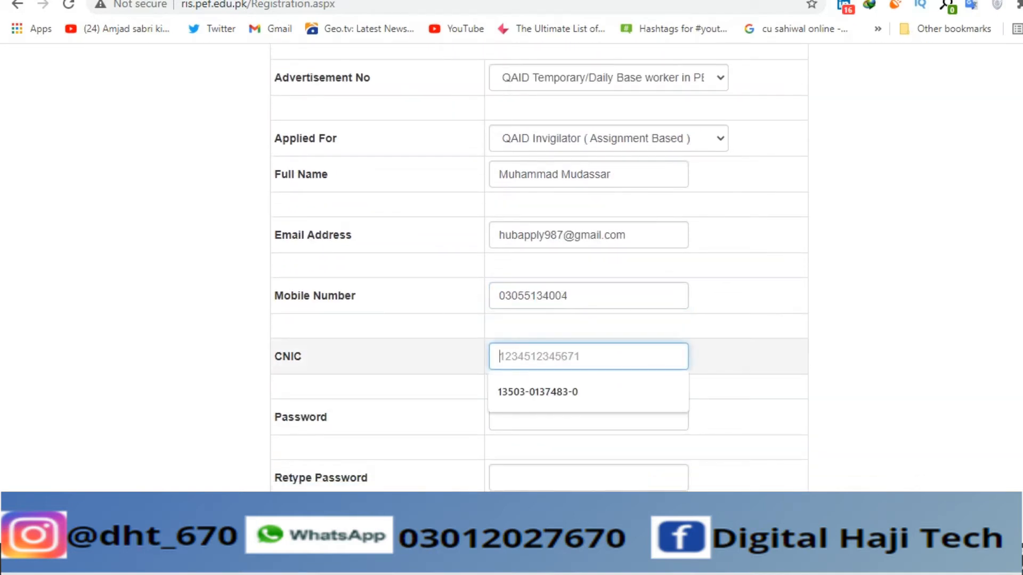
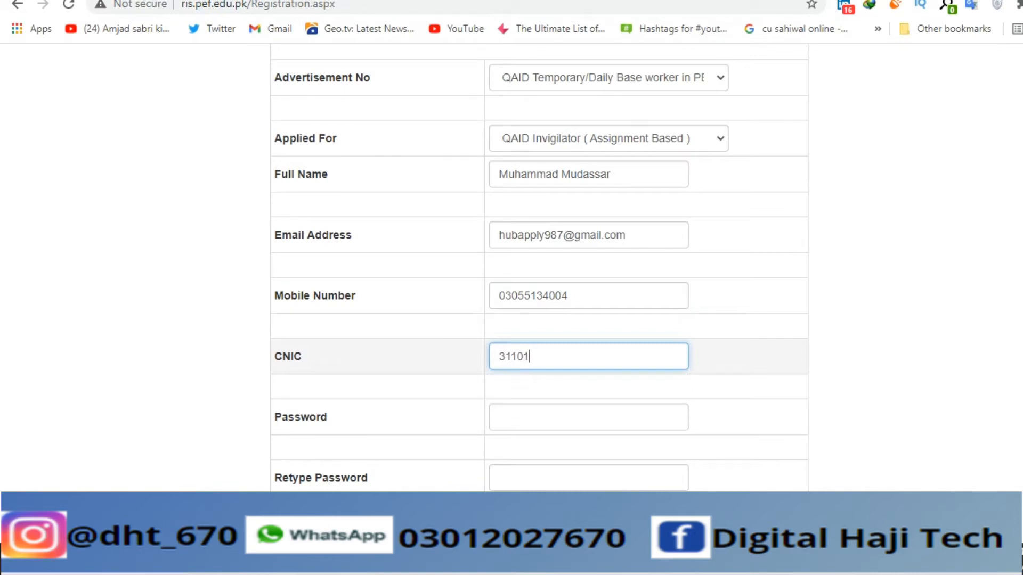
left_click(589, 417)
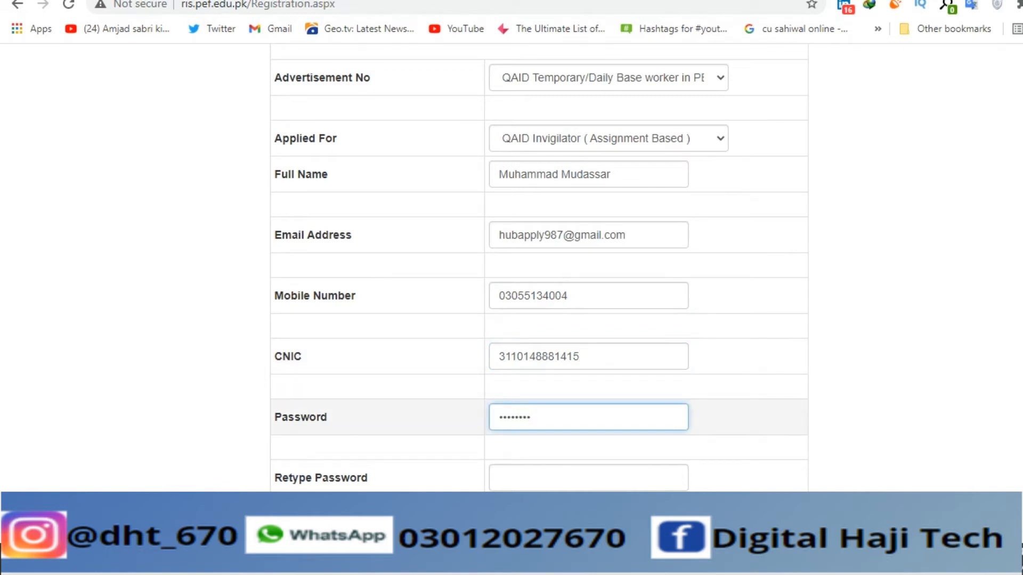
left_click(589, 478)
type("•")
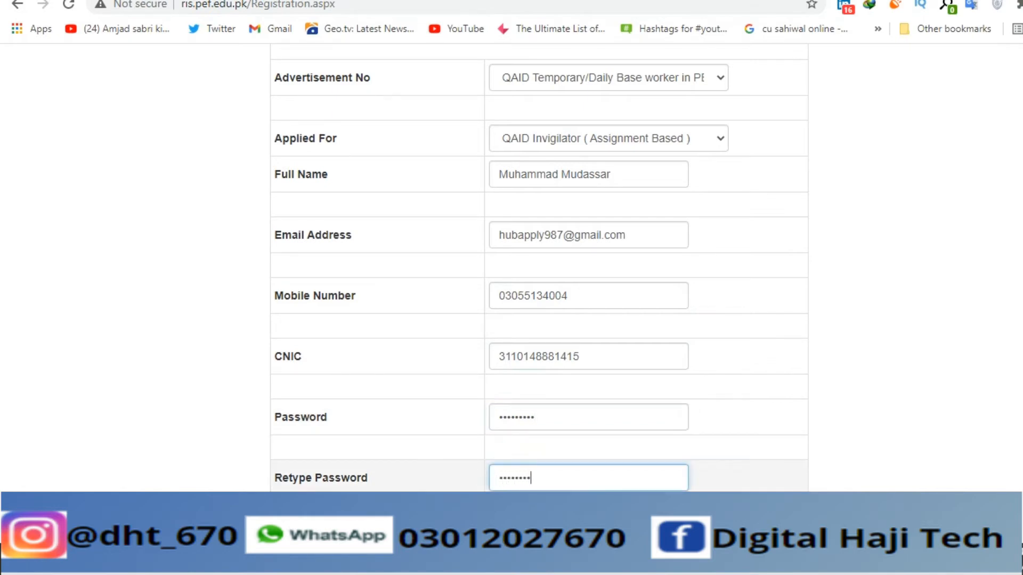
- Choose the 'In what town was your first job?' security question, answer it, and enter the displayed security code
scroll(589, 478, "down", 2)
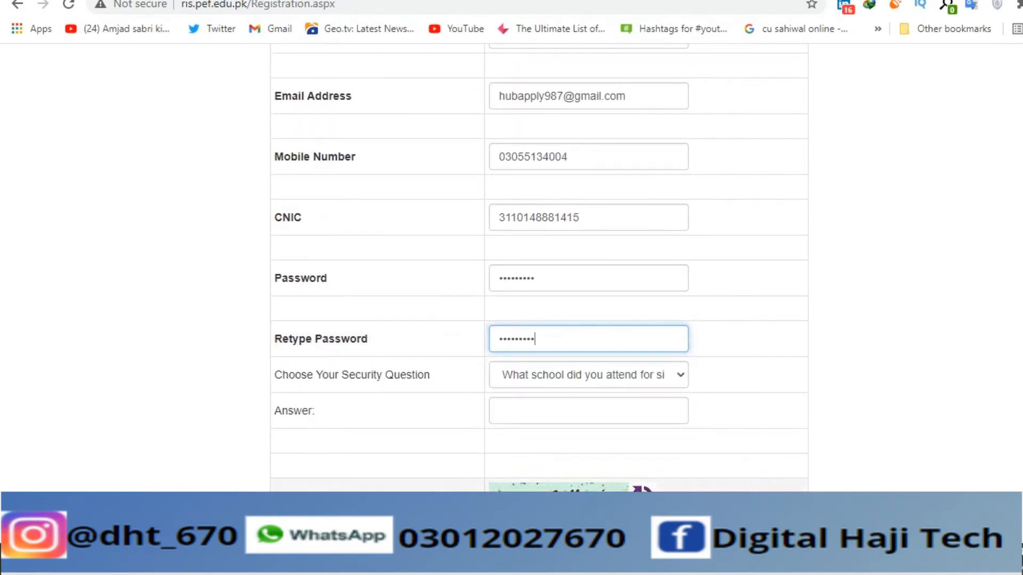
left_click(589, 374)
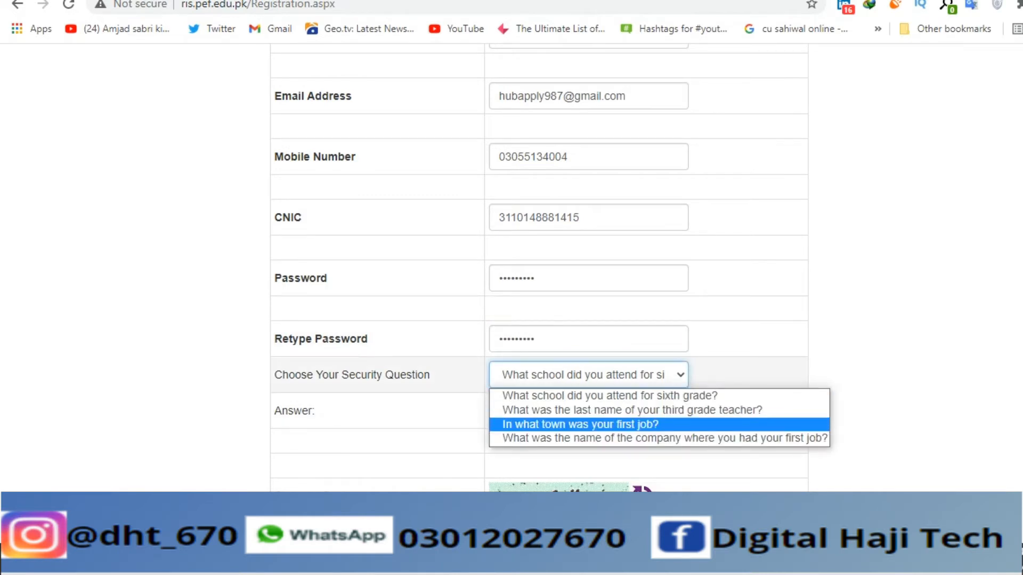
key("Return")
left_click(588, 410)
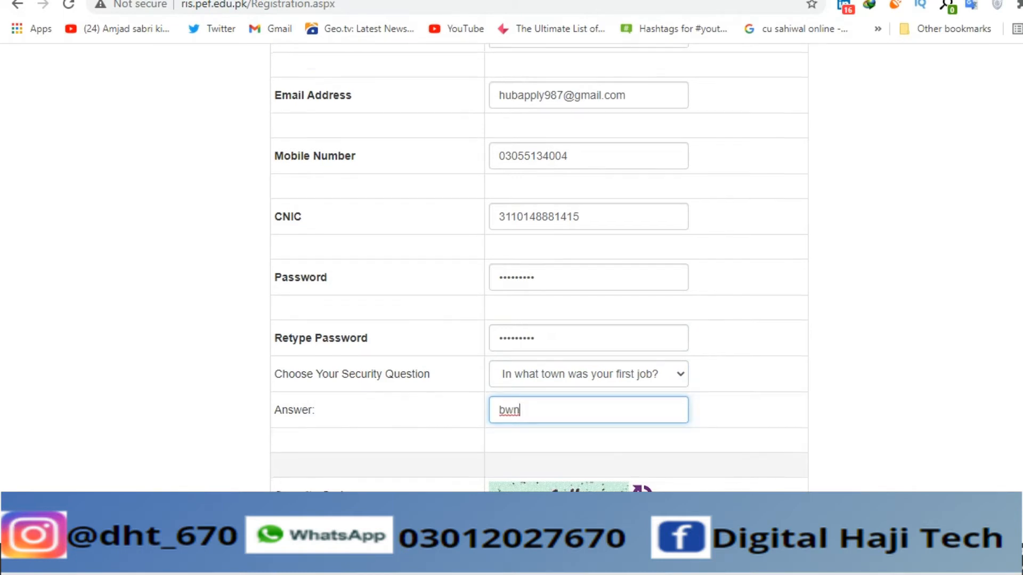
scroll(539, 267, "down", 2)
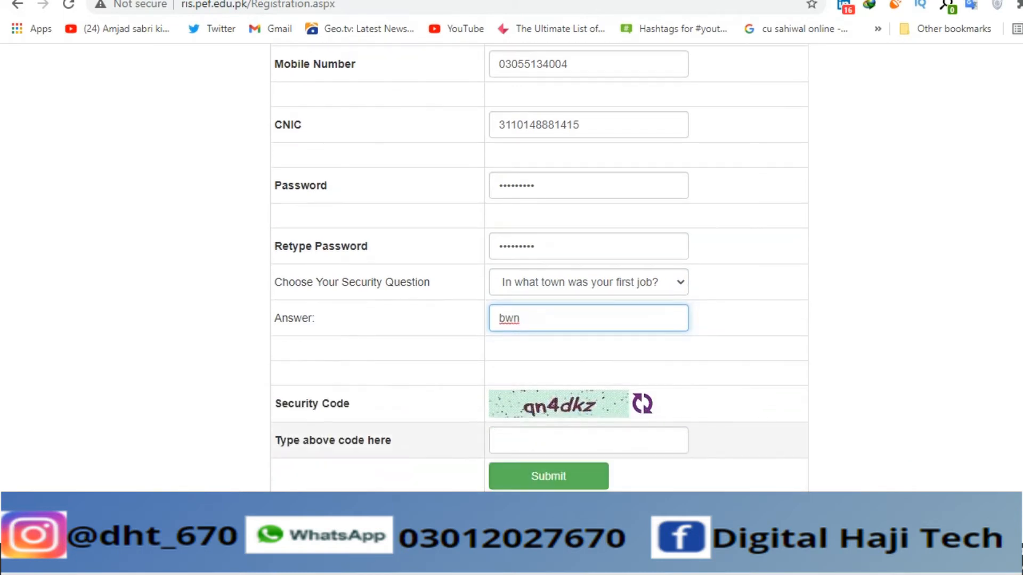
left_click(589, 440)
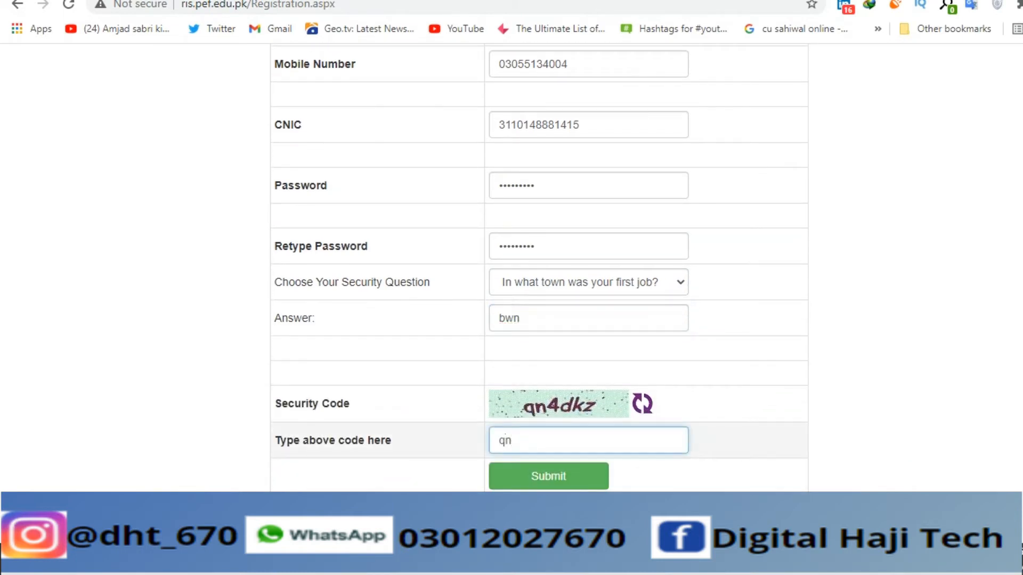
- Submit the registration form and follow the link to the PEF portal login page
left_click(548, 476)
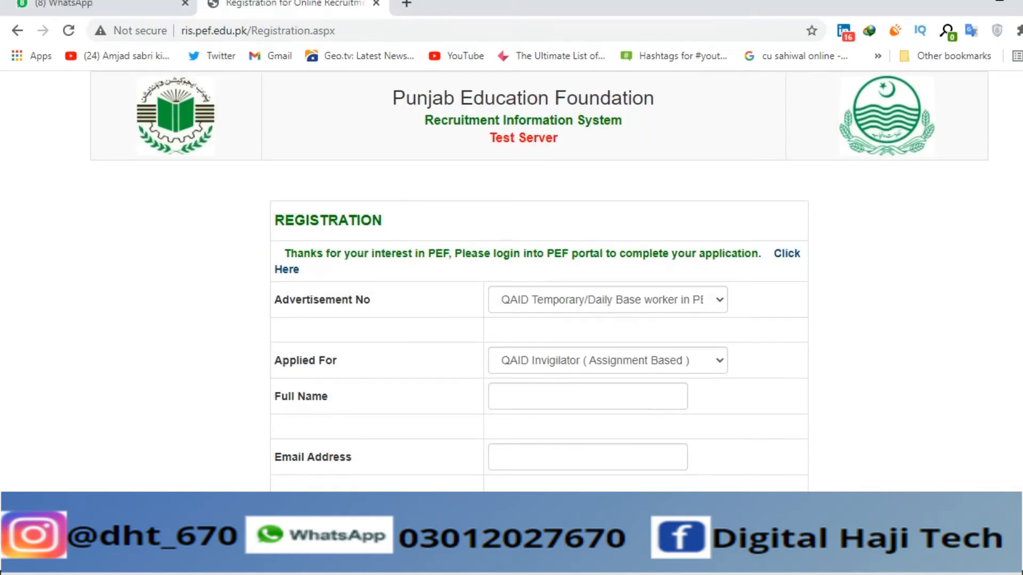
scroll(539, 282, "down", 8)
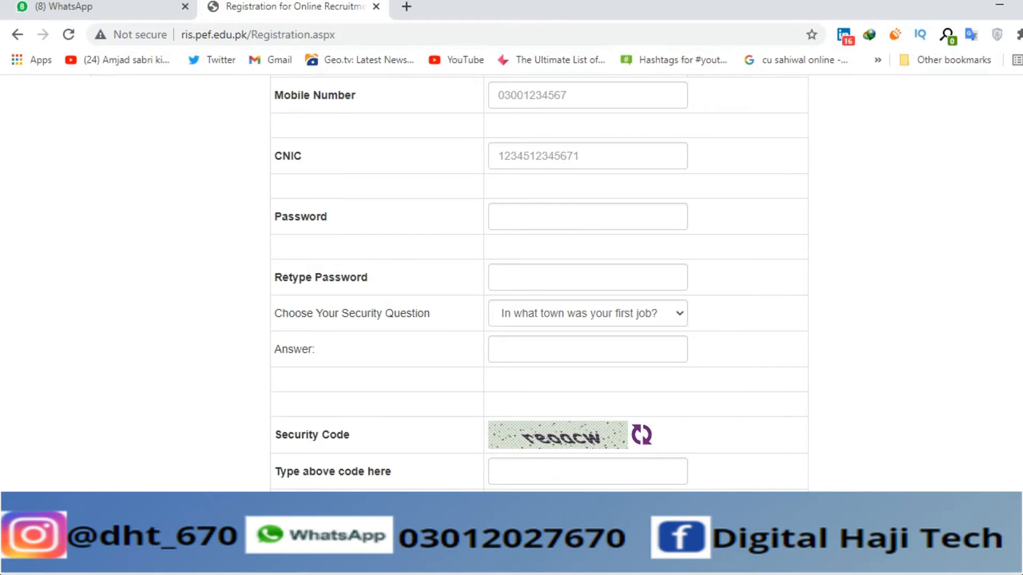
scroll(539, 283, "up", 8)
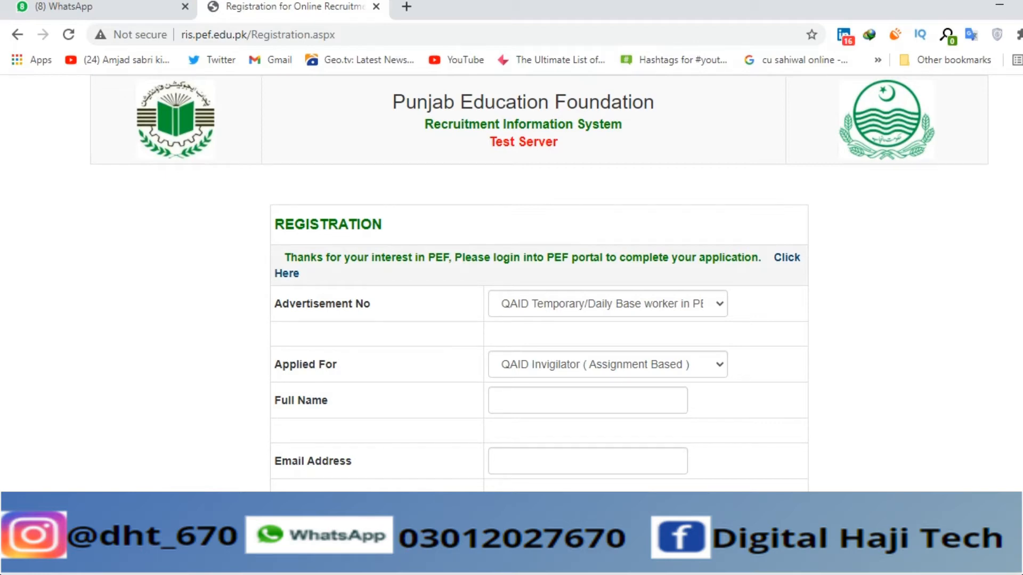
left_click(787, 258)
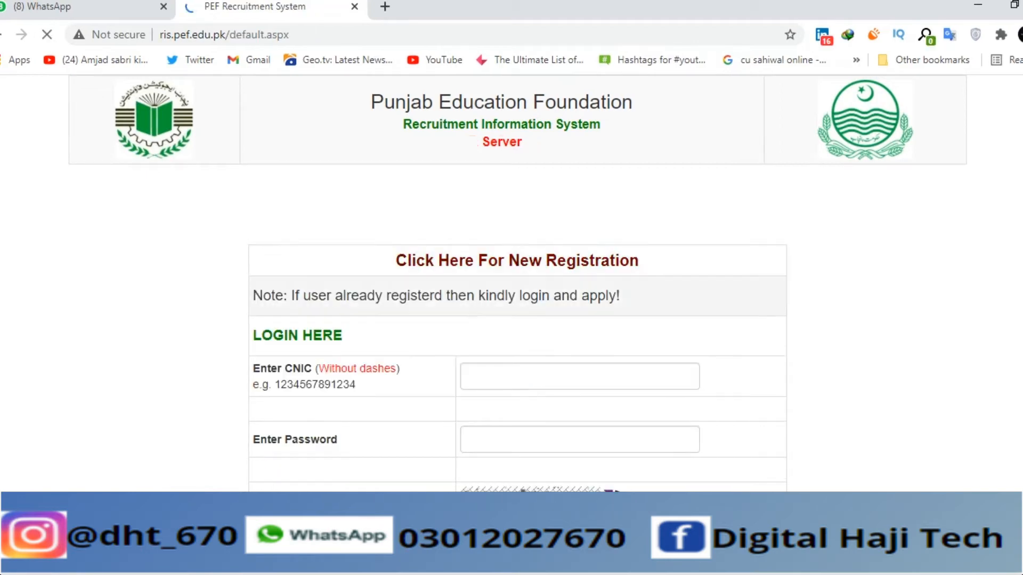
- Log in with the new account's CNIC, password and the login security code
left_click(580, 377)
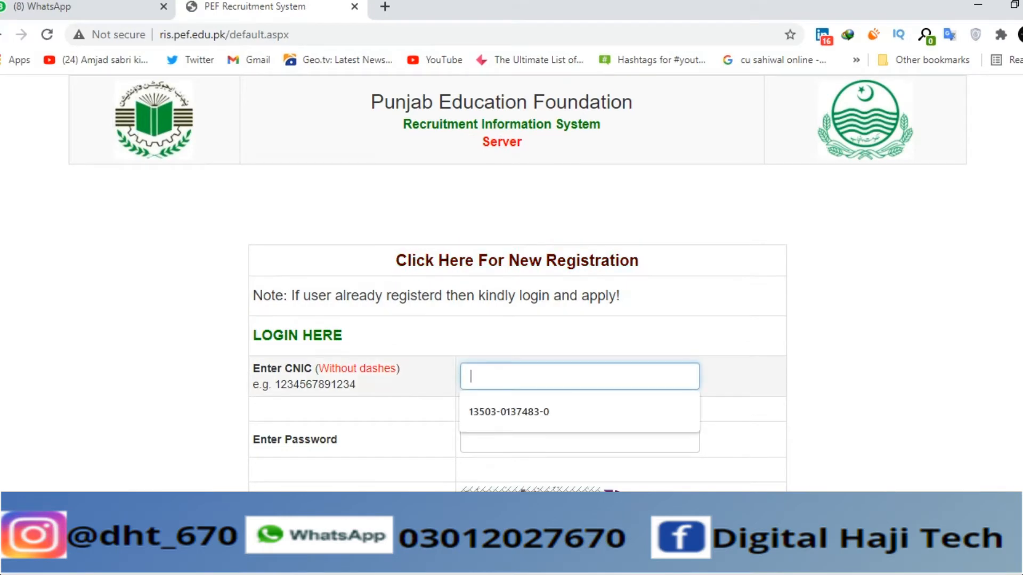
key("Tab")
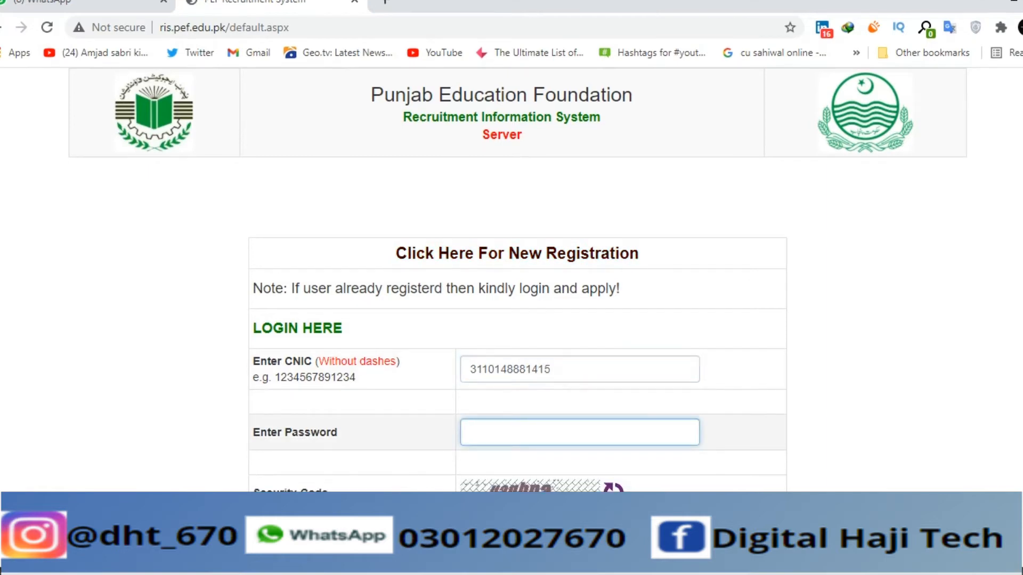
type("•••••••••")
scroll(517, 320, "down", 2)
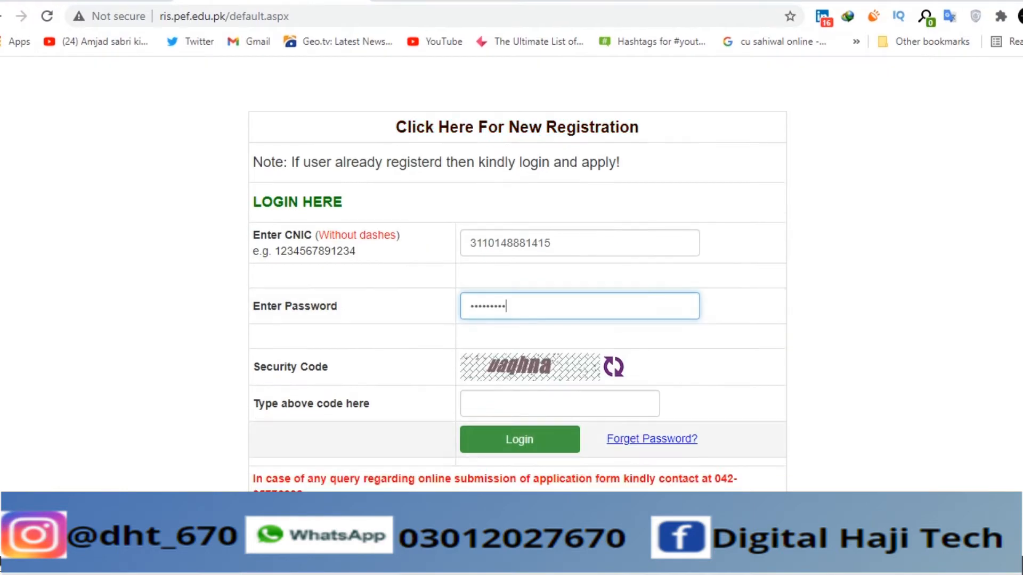
left_click(525, 404)
type("8")
key("BackSpace")
type("uaqhna")
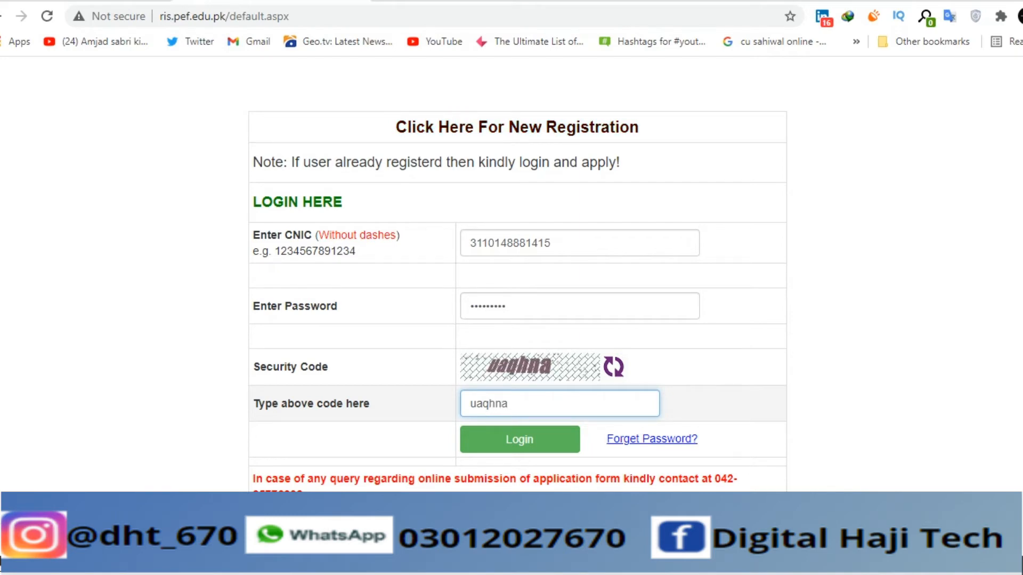
left_click(519, 439)
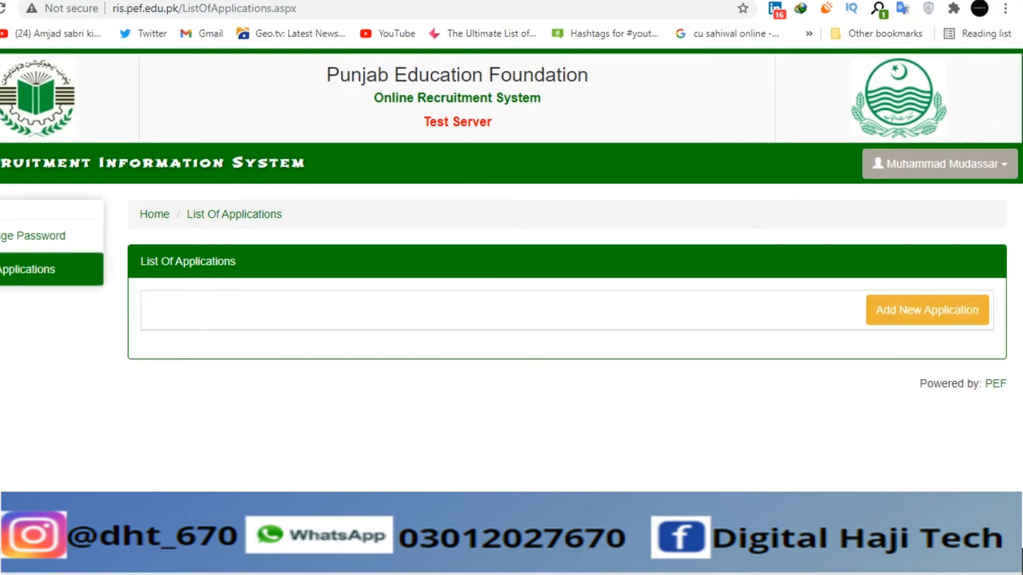
- Start a new job application and enter the father's name
left_click(974, 310)
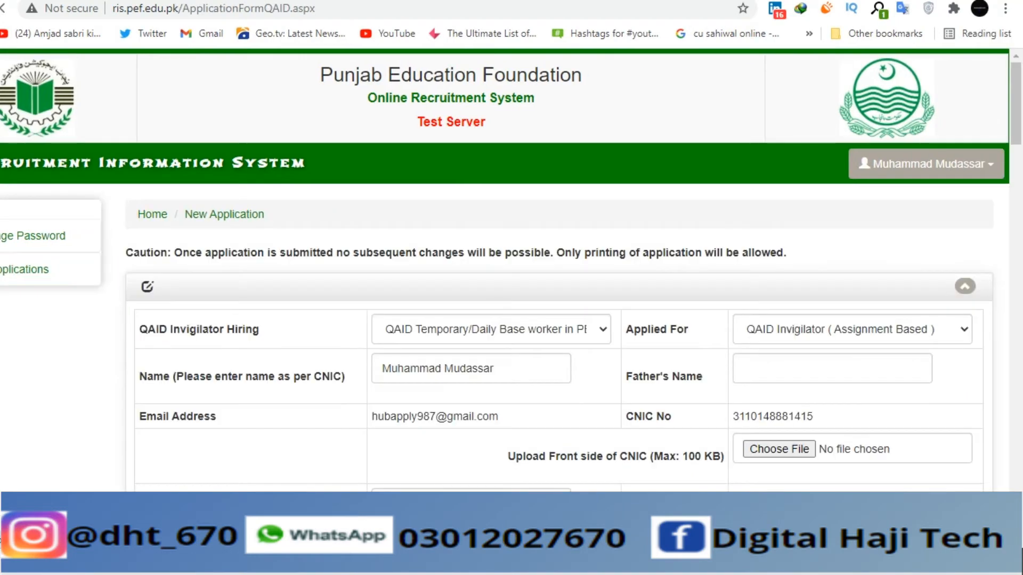
scroll(511, 267, "down", 3)
left_click(832, 288)
type("hhhhhhhhhhhh")
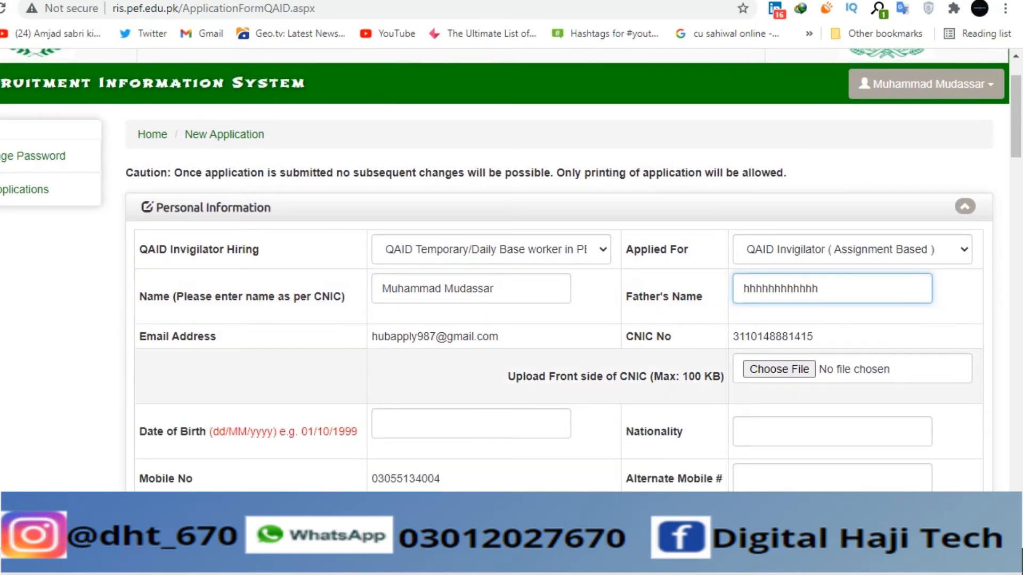
- Attach 9.PNG as the CNIC front-side image, recovering from a file-not-found error
left_click(779, 369)
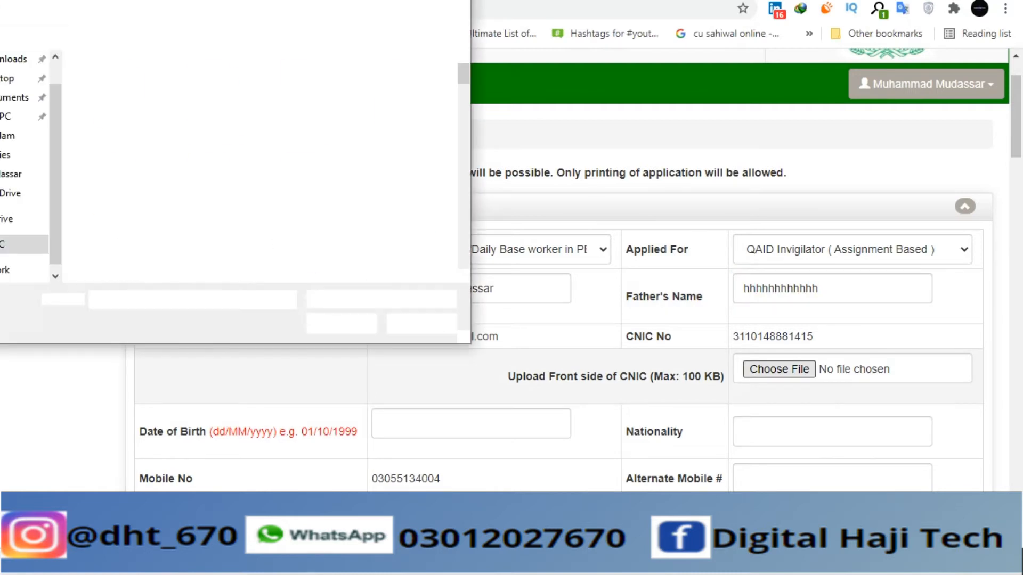
type("8")
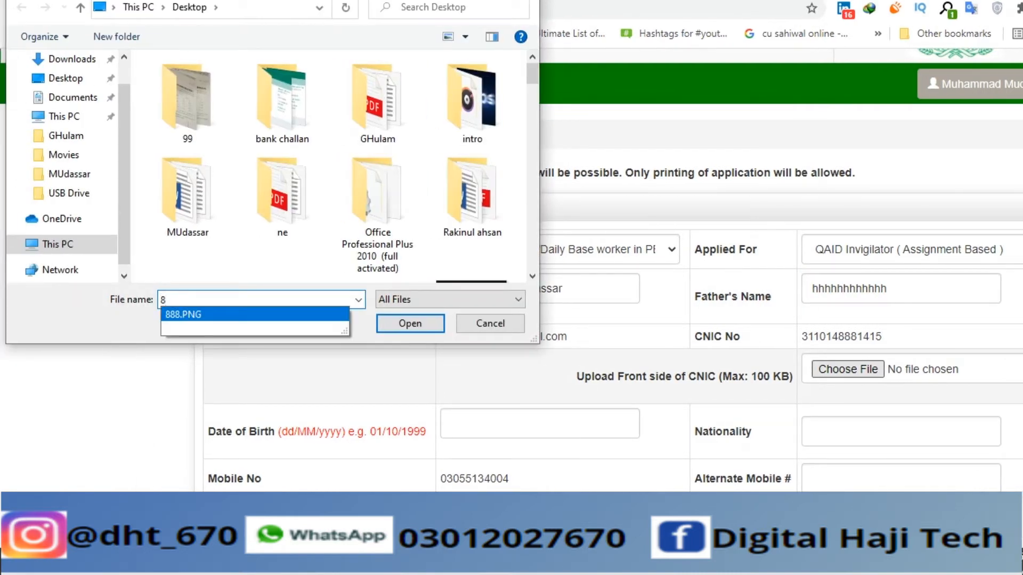
key("Return")
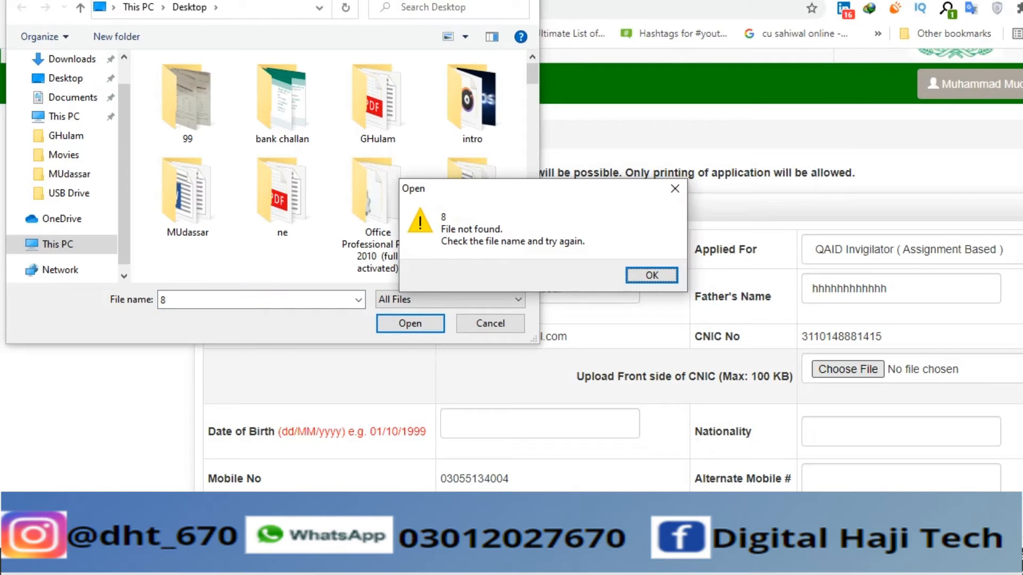
key("Return")
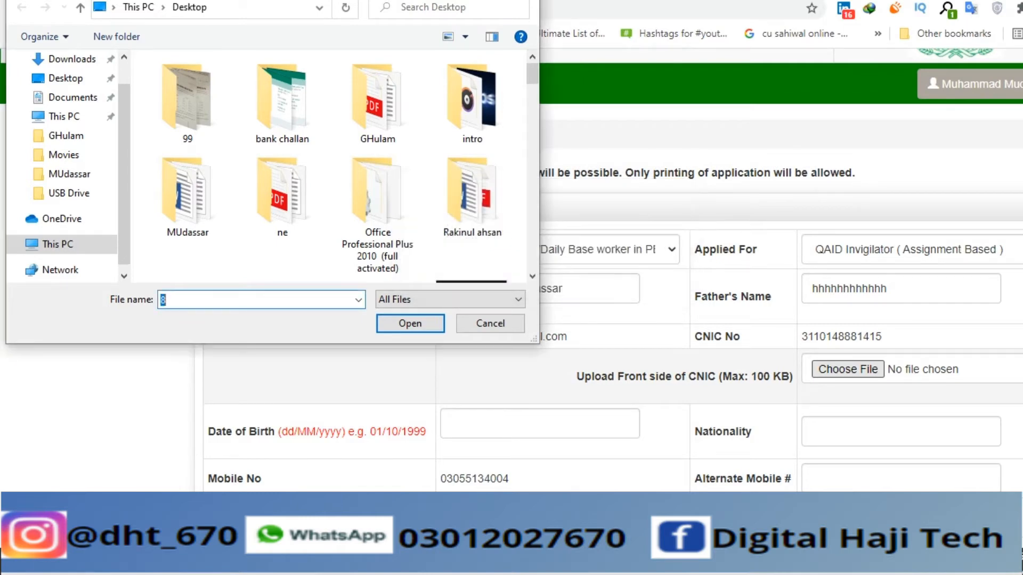
type("9")
key("Down")
key("Return")
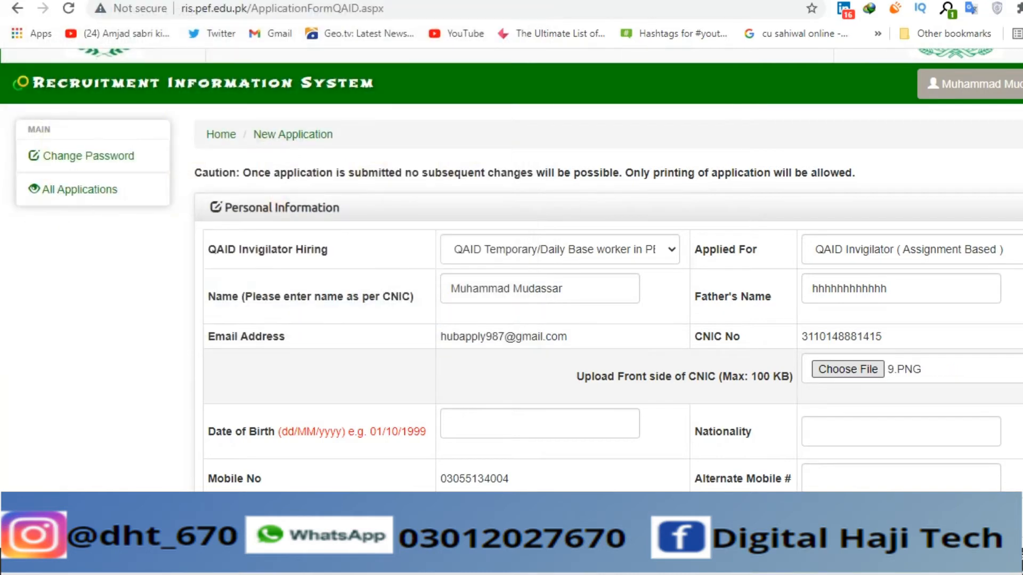
scroll(538, 413, "down", 2)
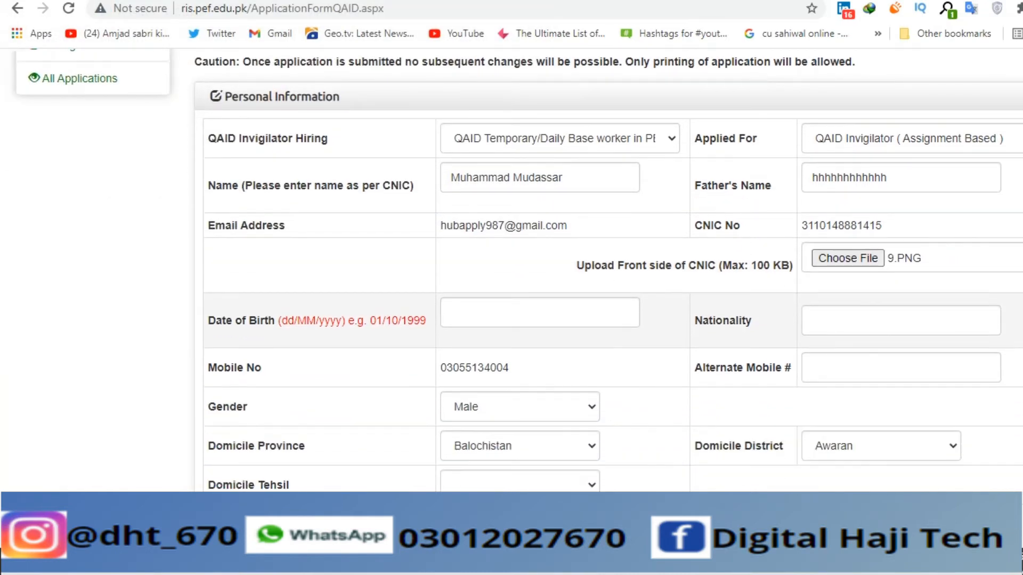
- Set the date of birth to 23/07/1999 using the calendar picker
left_click(538, 313)
left_click(507, 338)
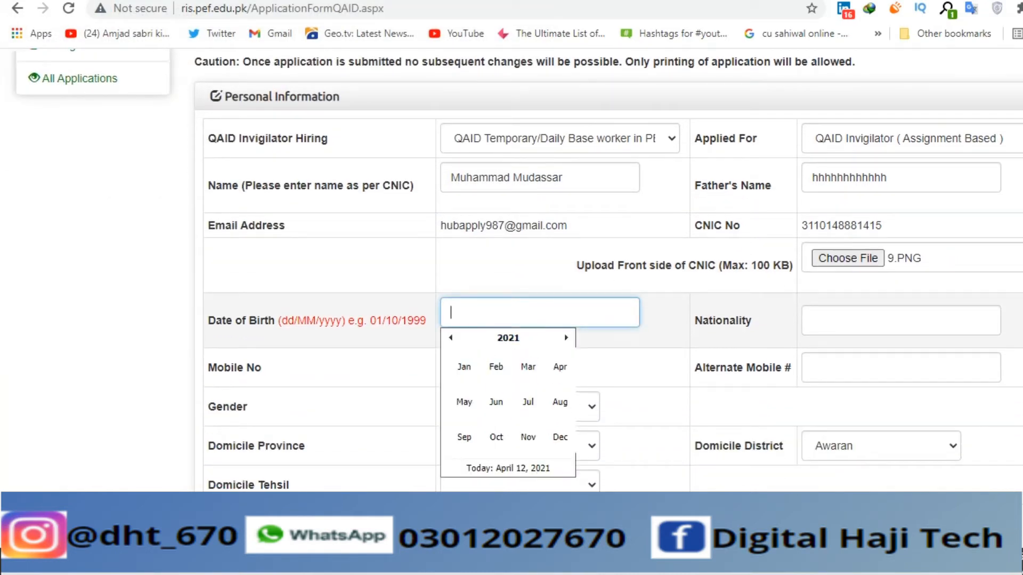
left_click(450, 338)
left_click(451, 338)
left_click(450, 337)
left_click(451, 338)
left_click(450, 338)
left_click(451, 337)
left_click(451, 338)
left_click(451, 338)
left_click(450, 337)
left_click(451, 338)
left_click(451, 338)
left_click(450, 337)
left_click(450, 338)
left_click(450, 338)
left_click(451, 338)
left_click(451, 337)
left_click(451, 337)
left_click(451, 338)
left_click(451, 338)
left_click(450, 338)
left_click(451, 338)
left_click(450, 337)
left_click(527, 401)
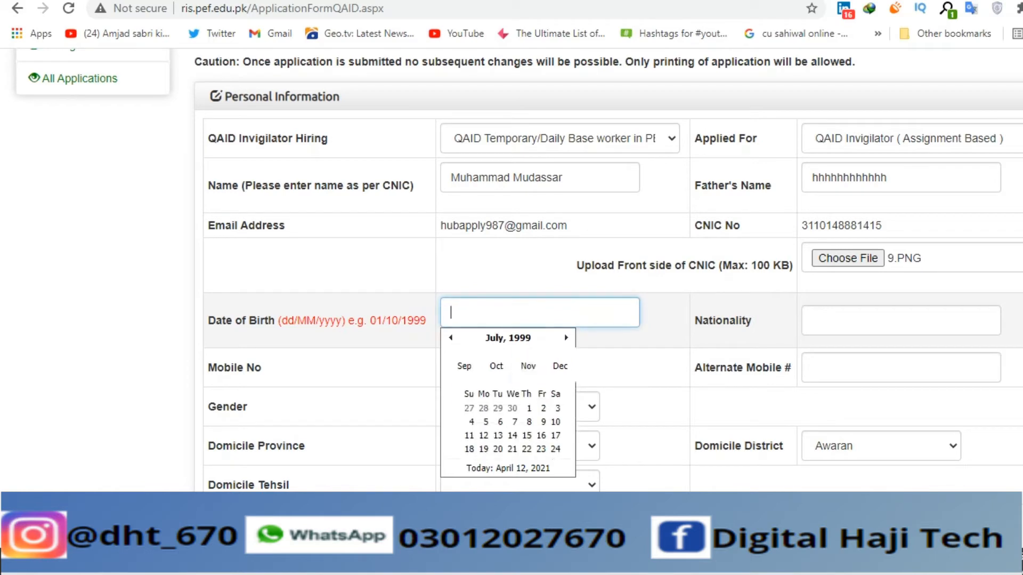
left_click(546, 419)
- Enter nationality 'pak' and the applicant's alternate mobile number
left_click(900, 321)
type("pak")
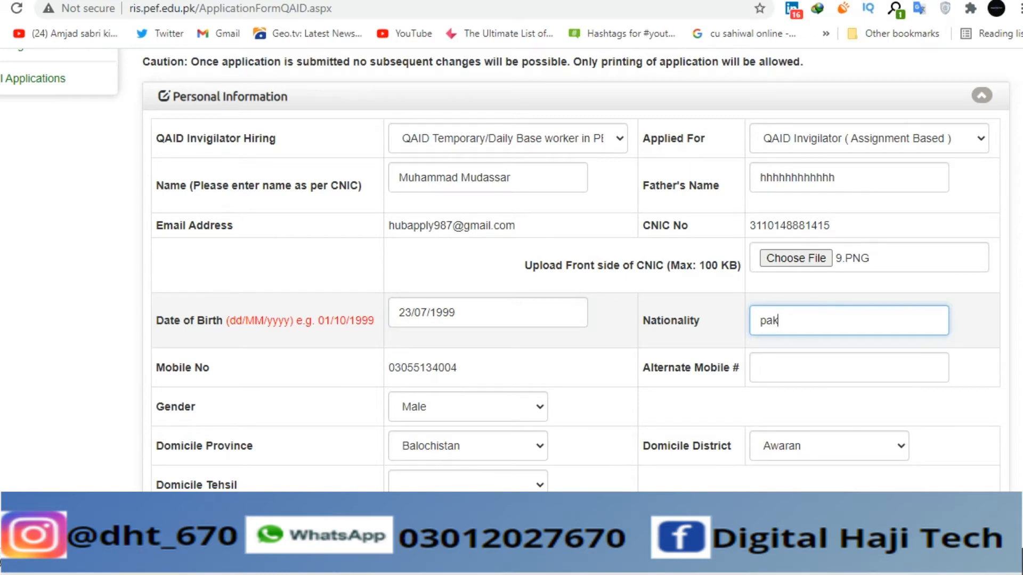
left_click(848, 368)
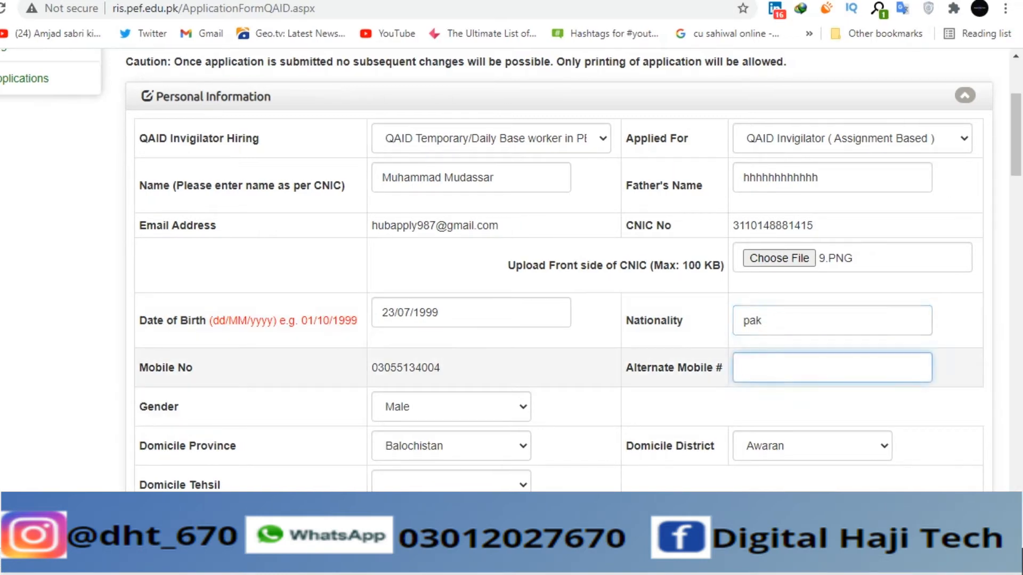
type("12")
key("BackSpace")
type("55134004")
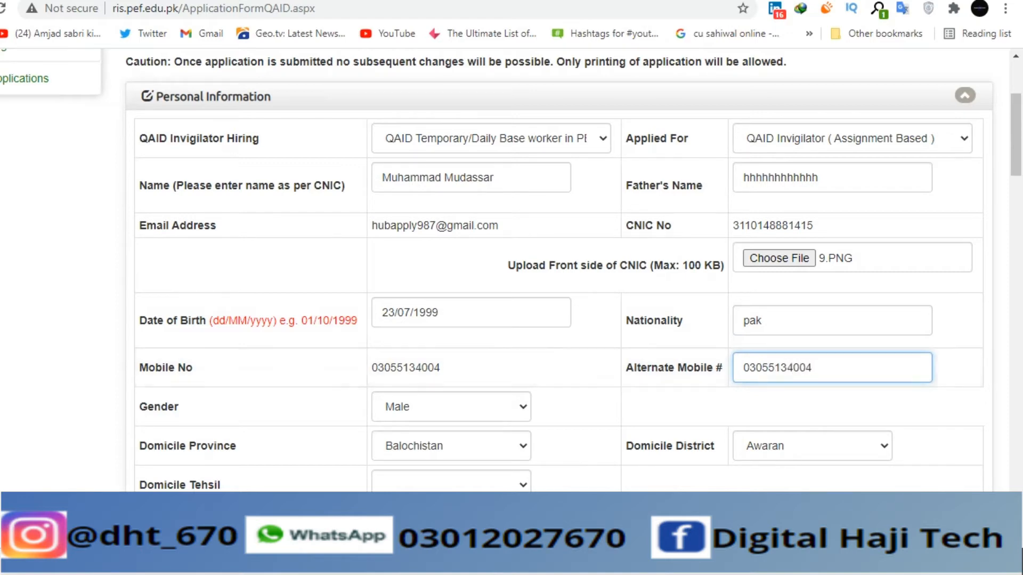
scroll(451, 432, "down", 2)
- Set domicile province Punjab, district Bahawalnagar and tehsil Bahawalnagar
left_click(451, 313)
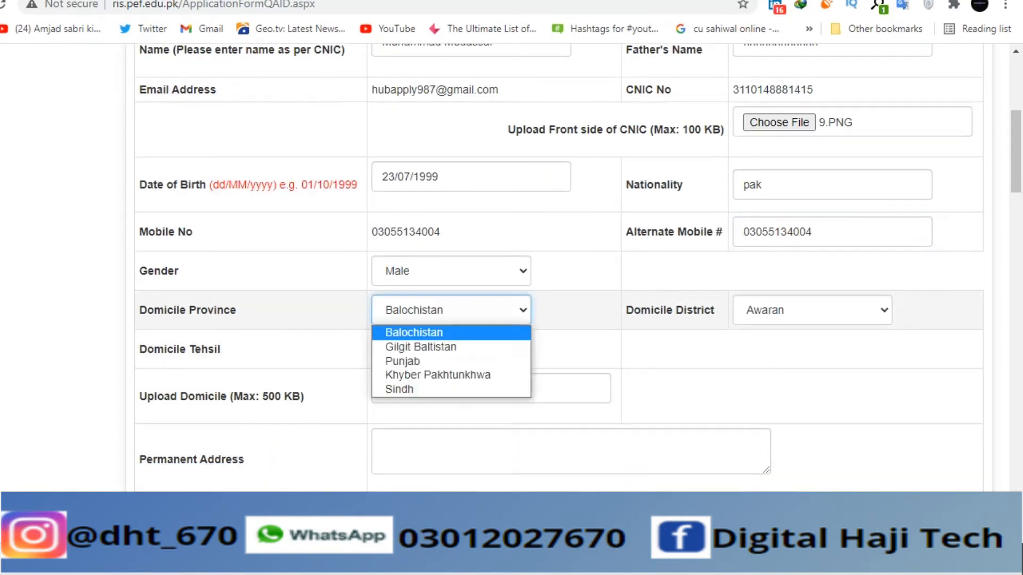
left_click(421, 361)
left_click(811, 310)
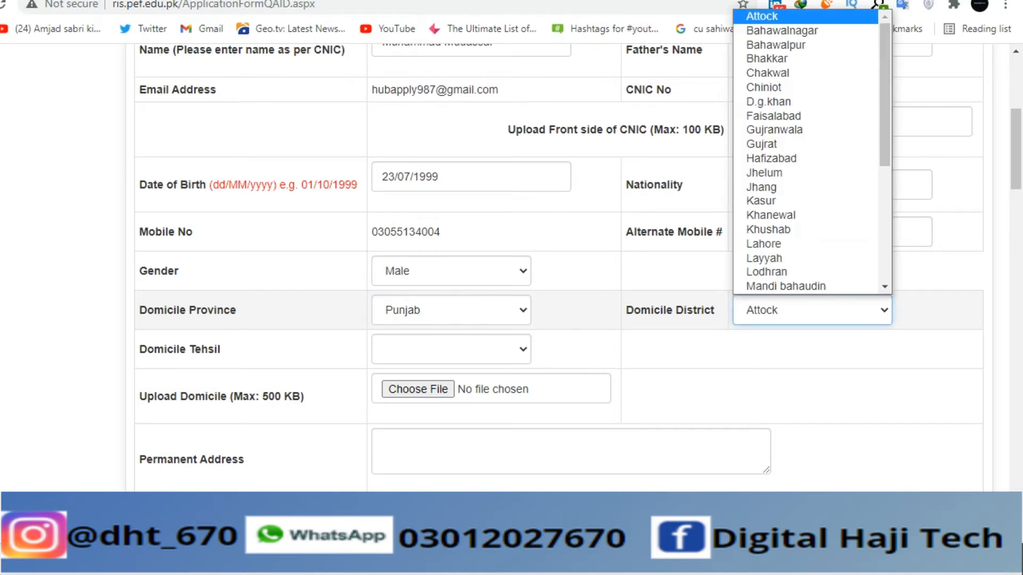
key("Down")
key("Return")
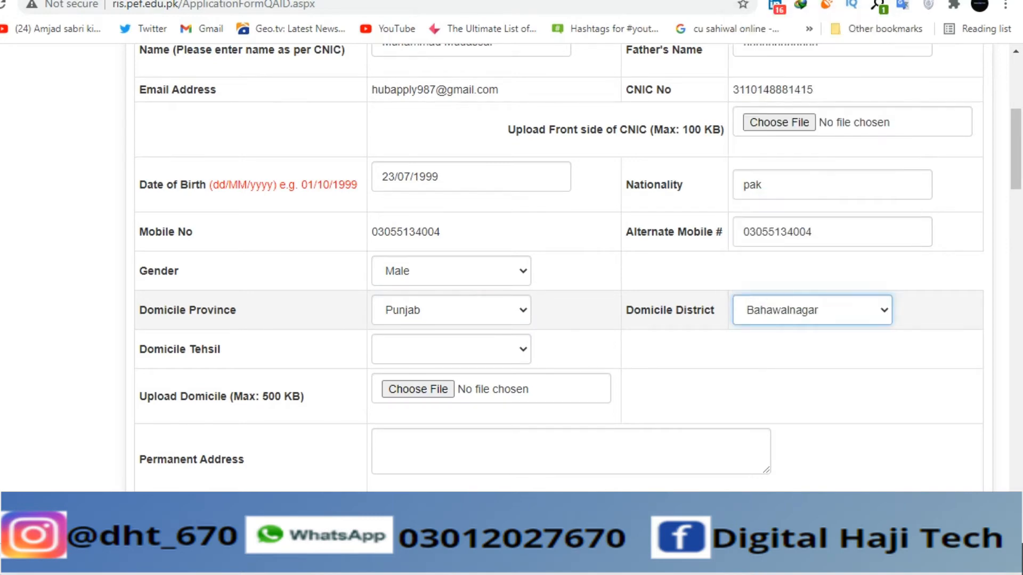
left_click(451, 349)
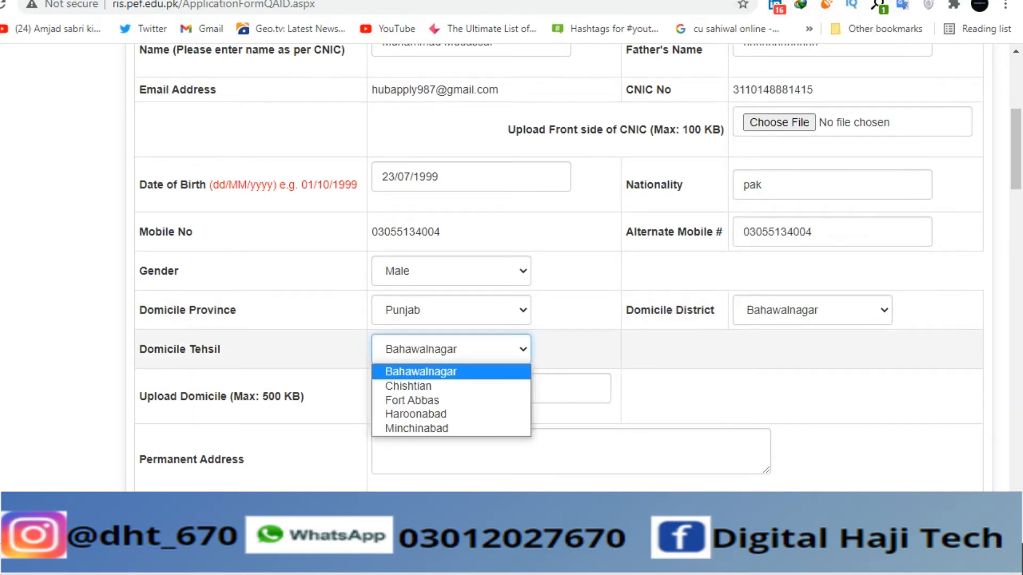
left_click(420, 372)
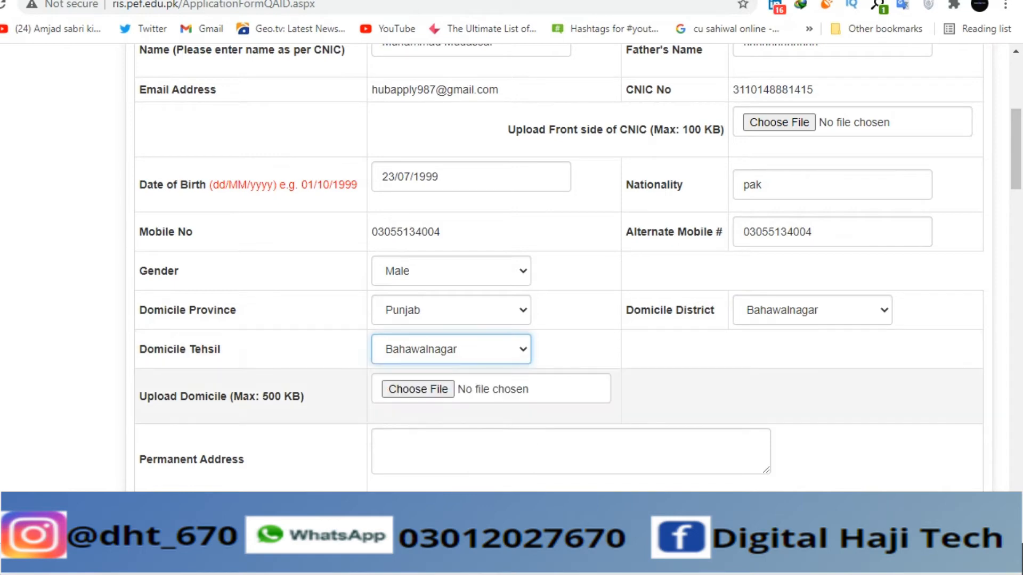
- Attach 888.PNG as the domicile document
left_click(430, 389)
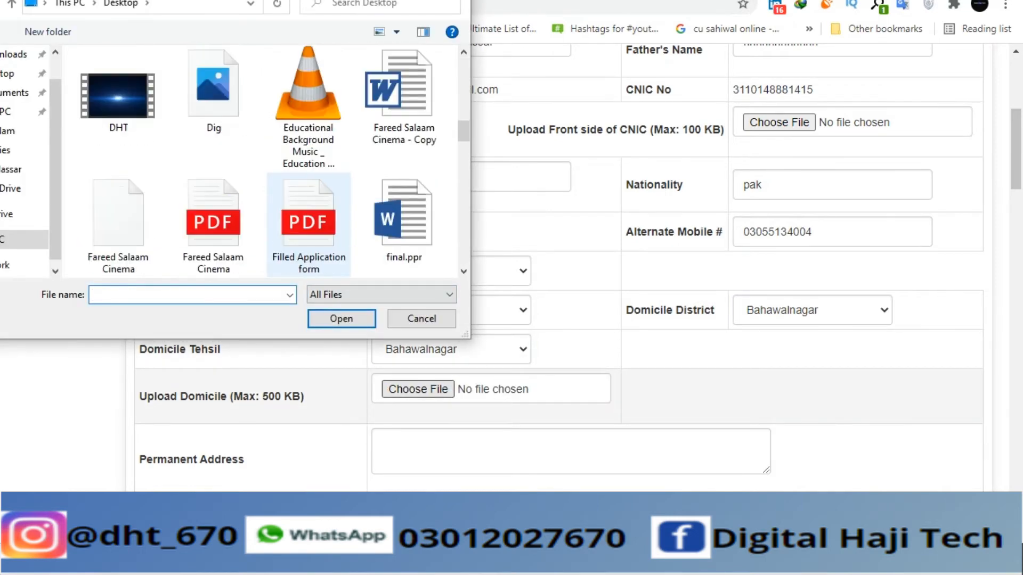
scroll(261, 160, "down", 10)
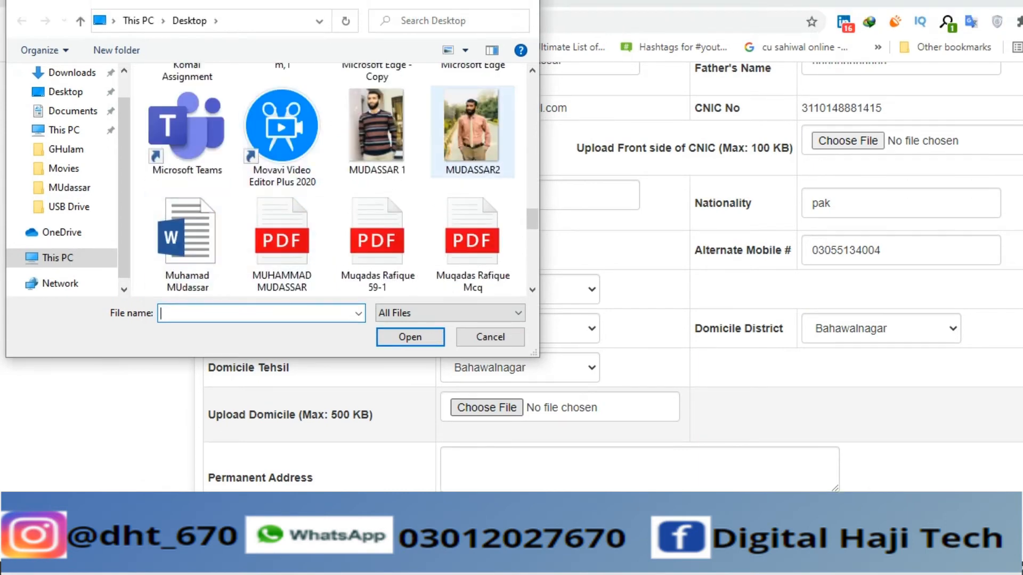
scroll(377, 128, "up", 6)
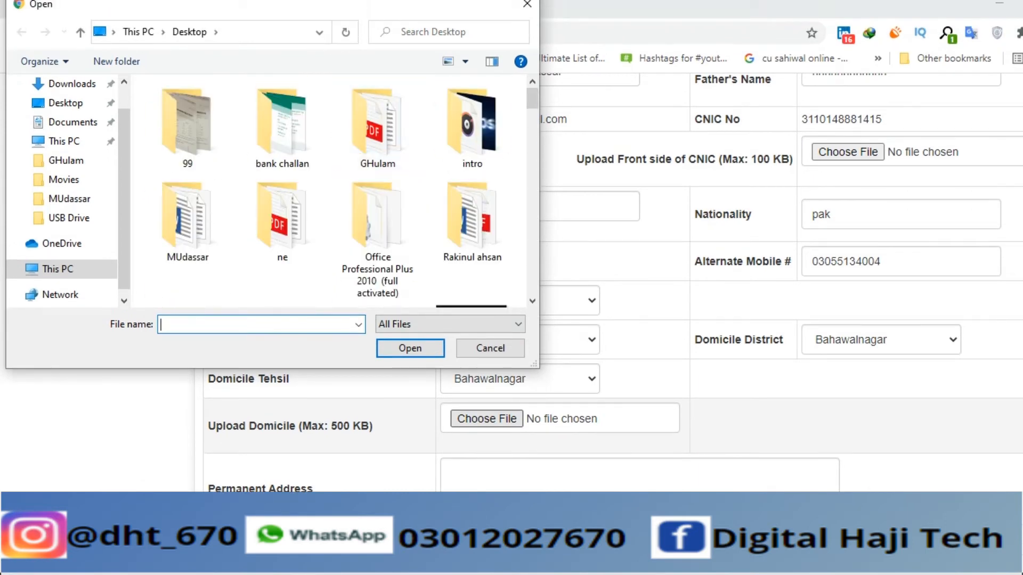
type("8")
key("Down")
key("Return")
- Fill the permanent address from the saved suggestion and reuse it for present and postal addresses
scroll(613, 267, "down", 2)
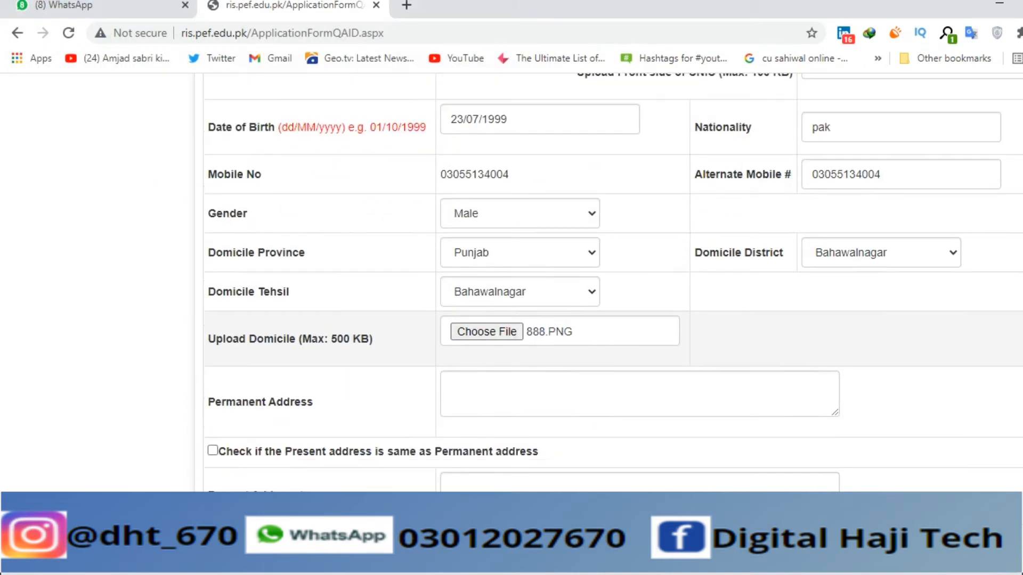
scroll(613, 343, "down", 2)
left_click(612, 258)
left_click(612, 308)
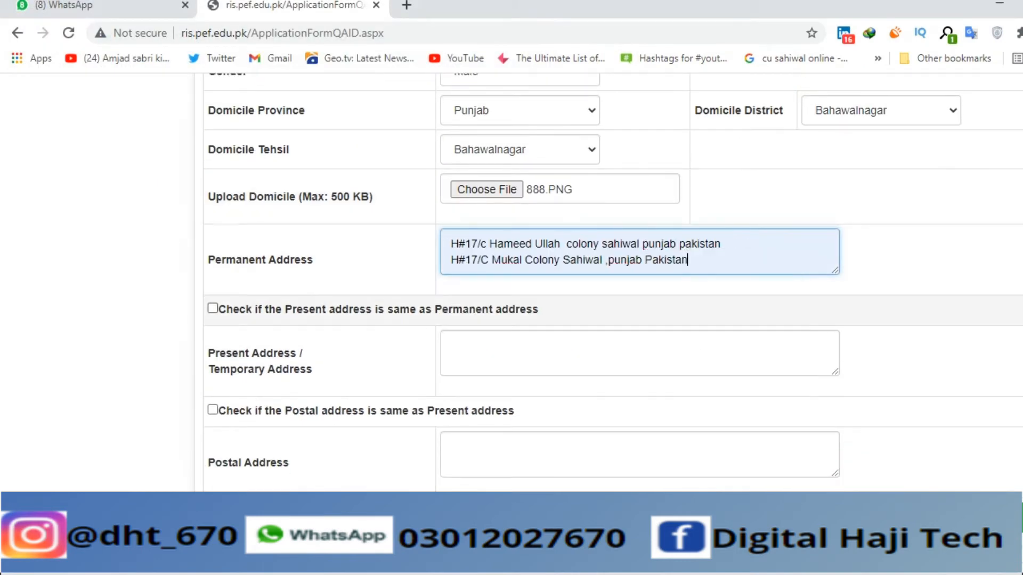
left_click(212, 308)
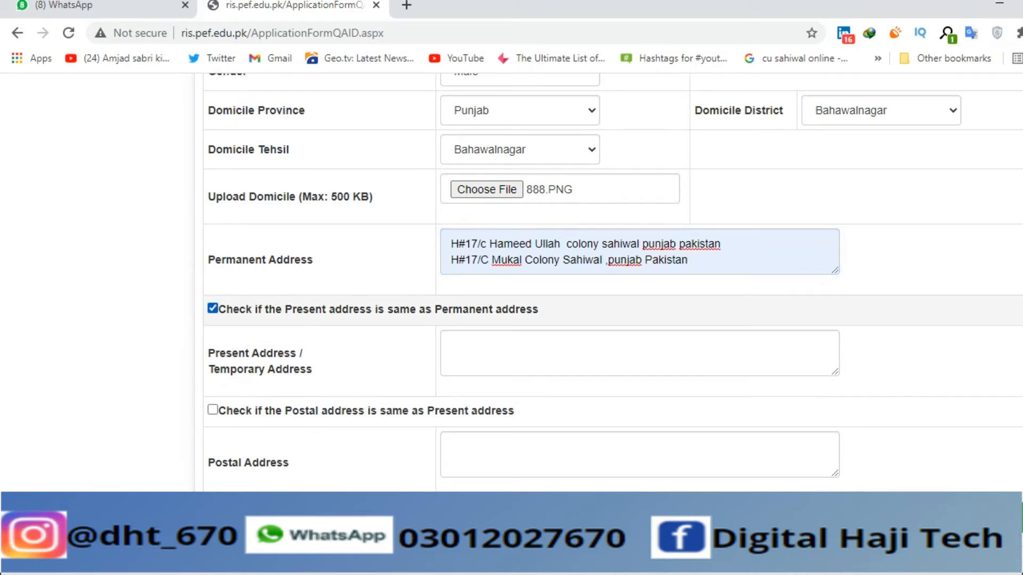
left_click(212, 409)
- Add a Bachelor (Hons.)/Master (16 Years) qualification: BBA (Hons.) with subject Marketing
scroll(607, 285, "down", 5)
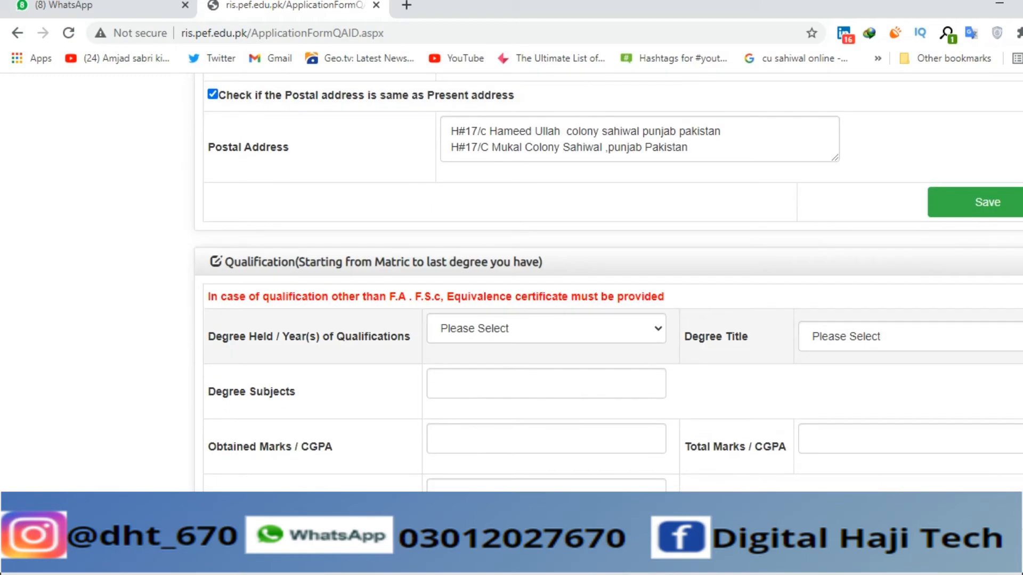
left_click(546, 328)
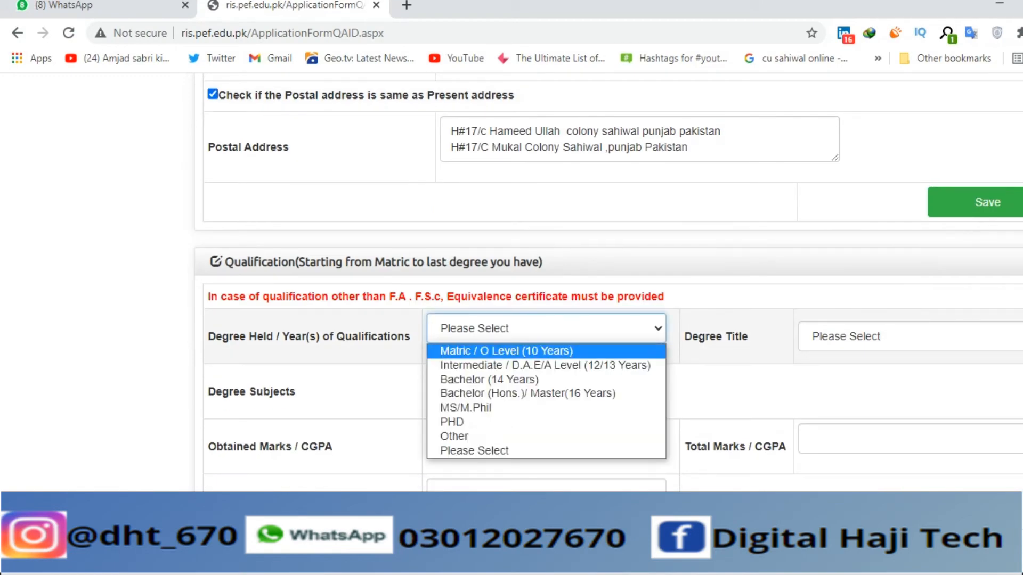
left_click(527, 393)
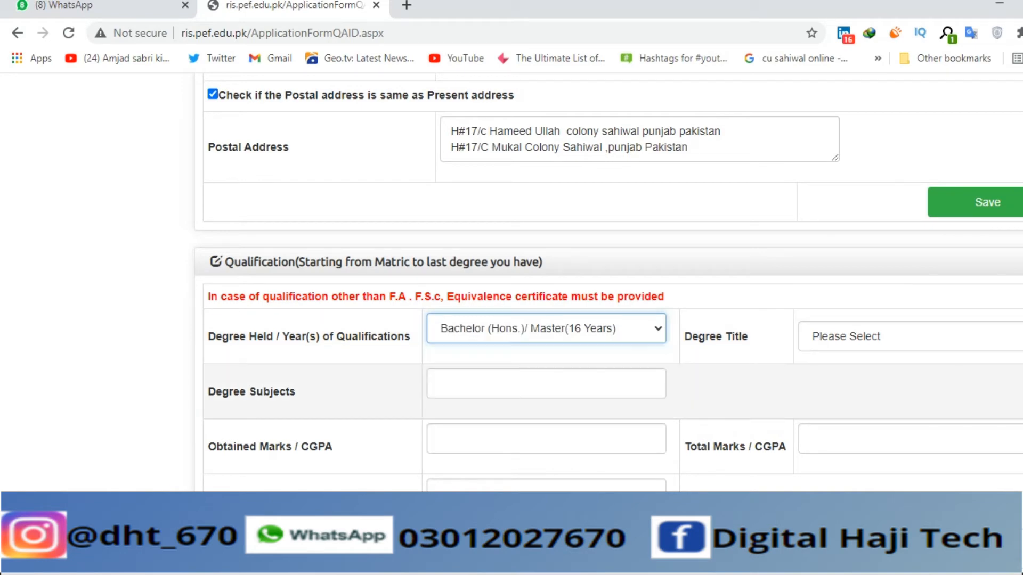
left_click(870, 337)
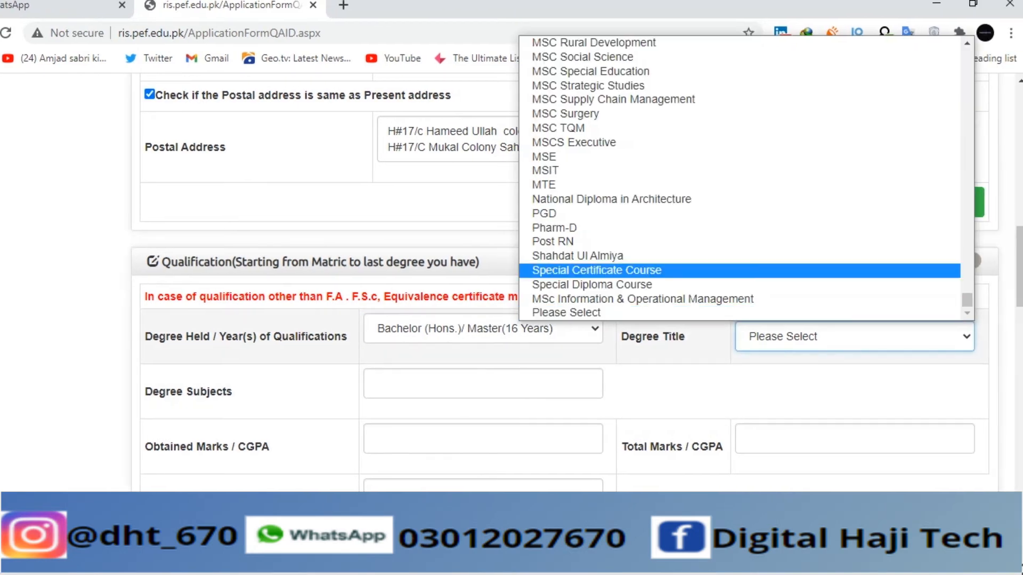
key("b")
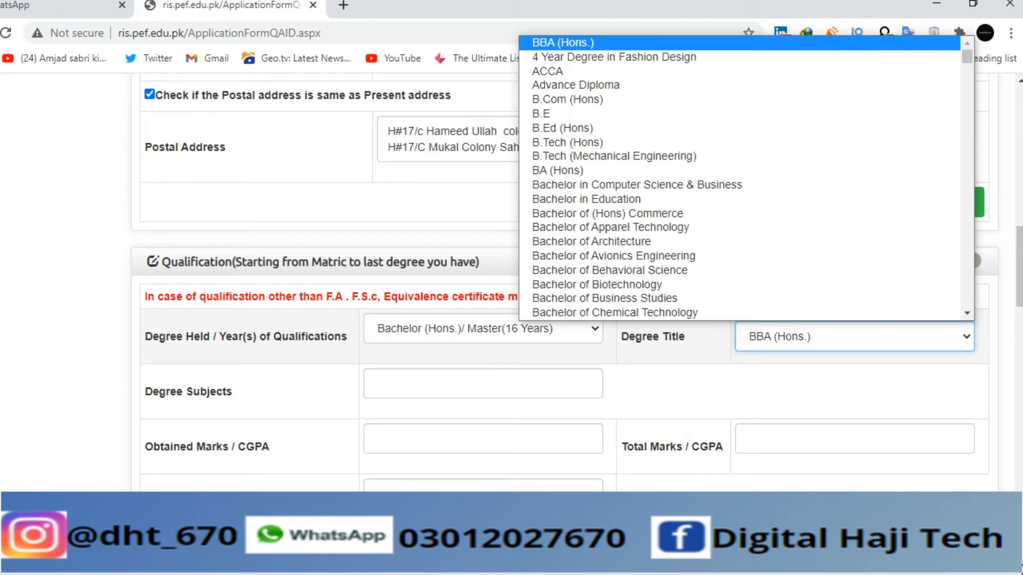
key("Return")
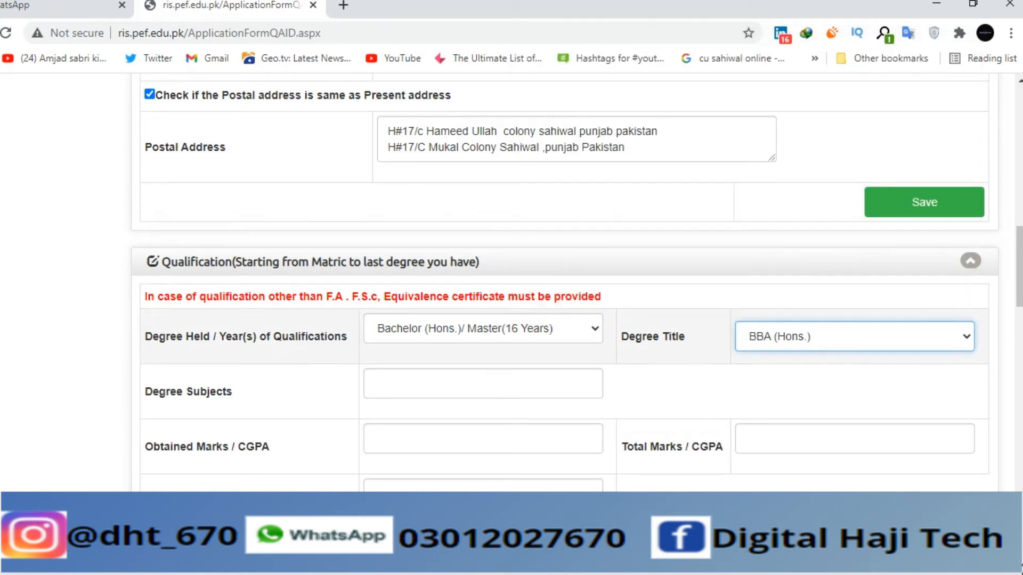
key("Tab")
type("Mar")
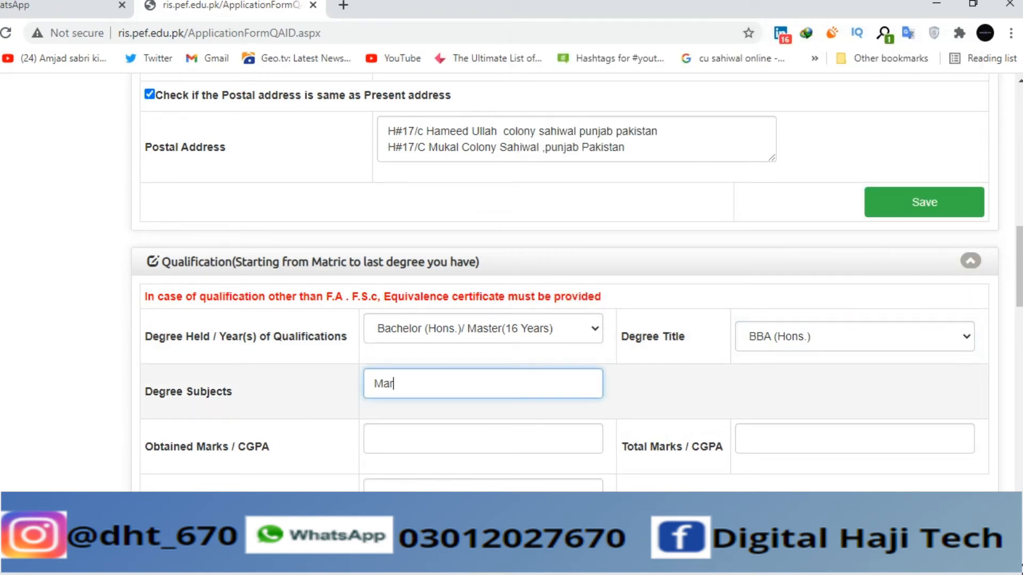
type("kting")
key("BackSpace")
key("BackSpace")
type("eting")
- Enter CGPA 3.67 out of 4 and board/university COMSATS
key("Tab")
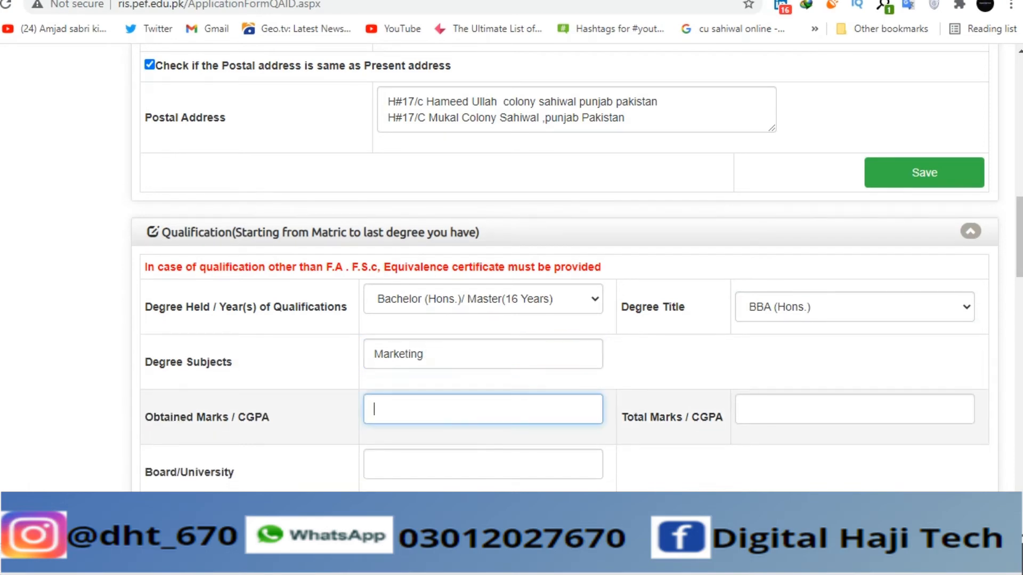
type("3.67")
key("Tab")
type("6")
type("4")
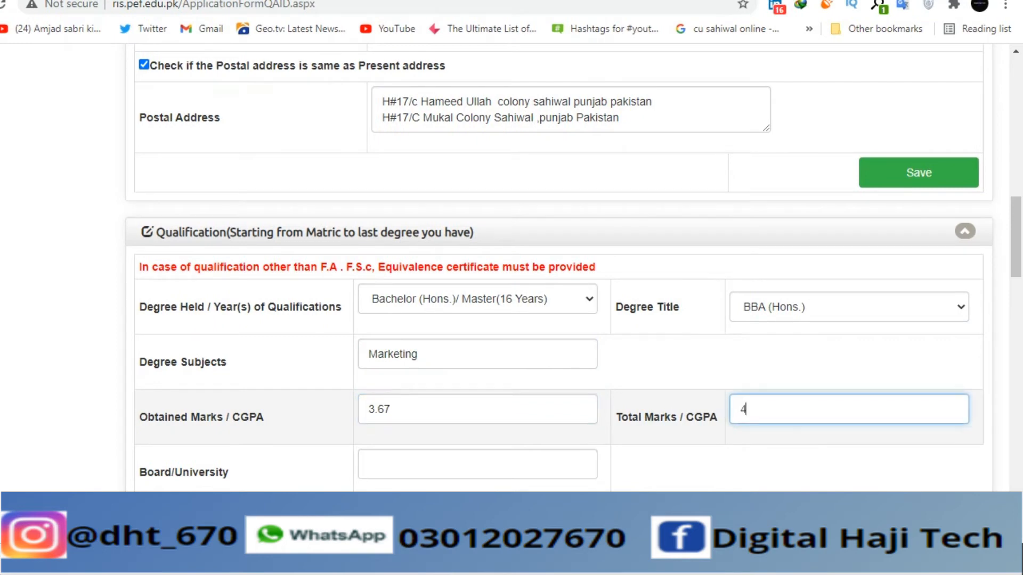
scroll(559, 269, "down", 3)
left_click(477, 291)
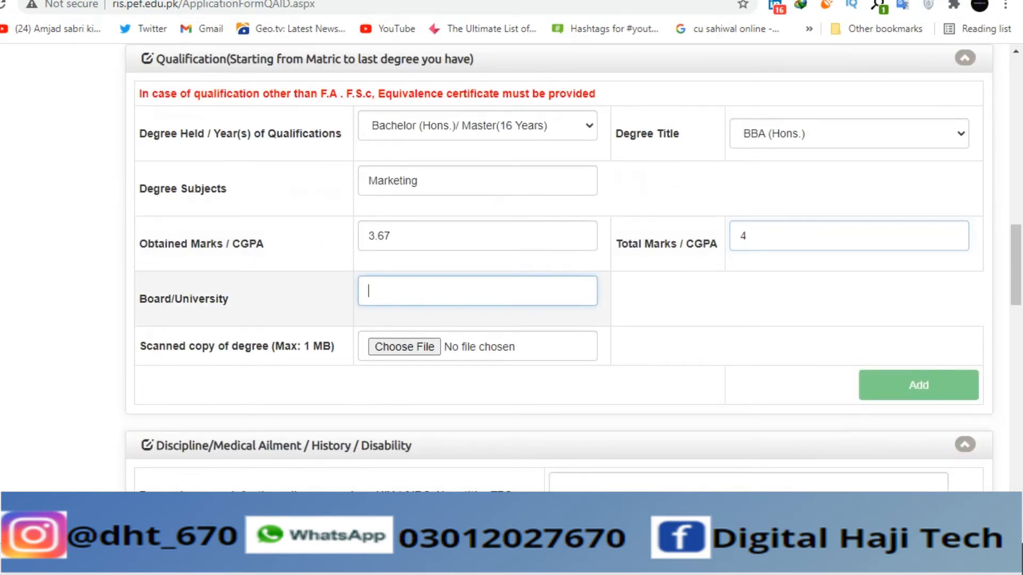
type("COMSATS")
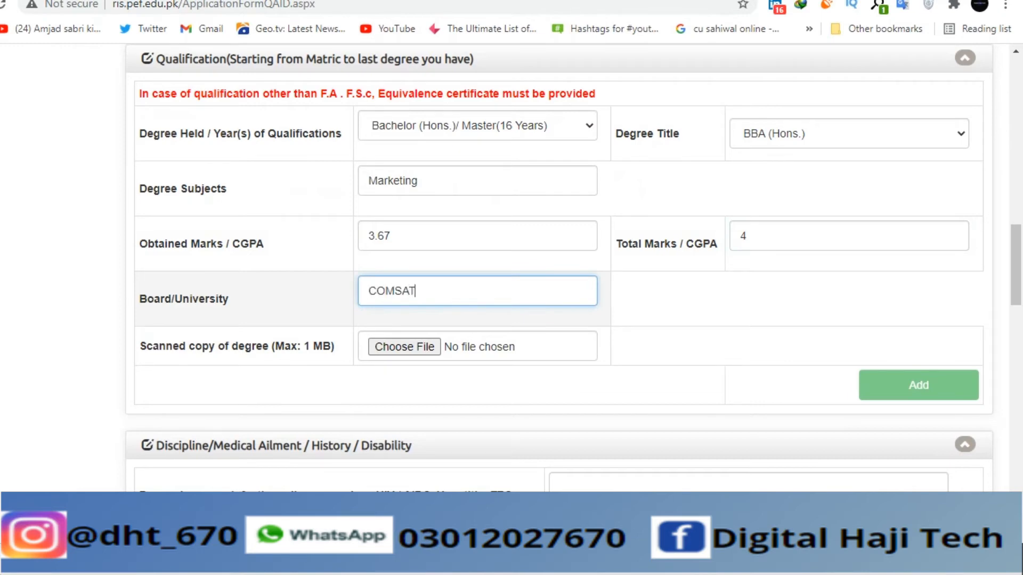
- Attach 888.PNG as the scanned degree copy
left_click(404, 347)
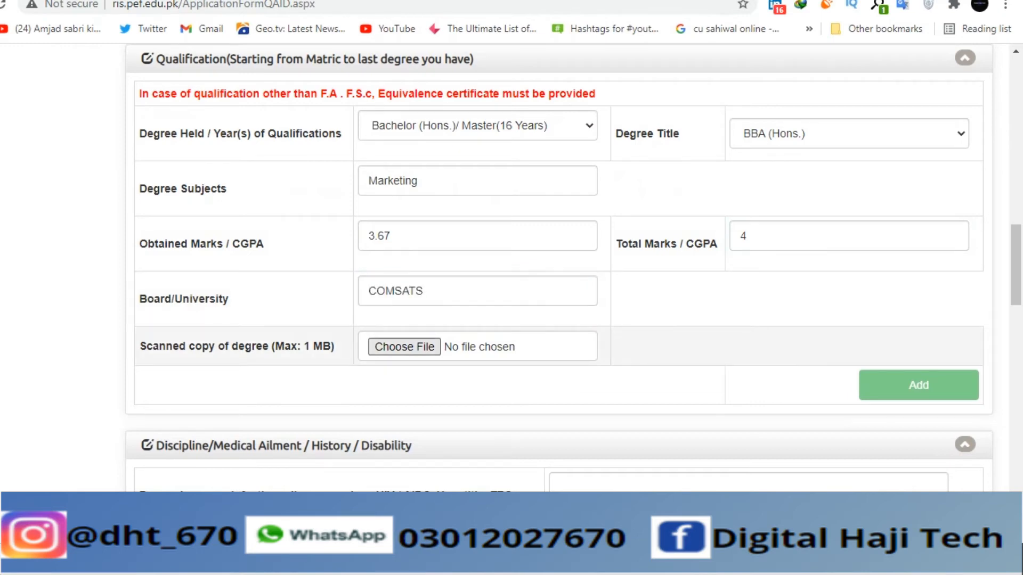
type("8")
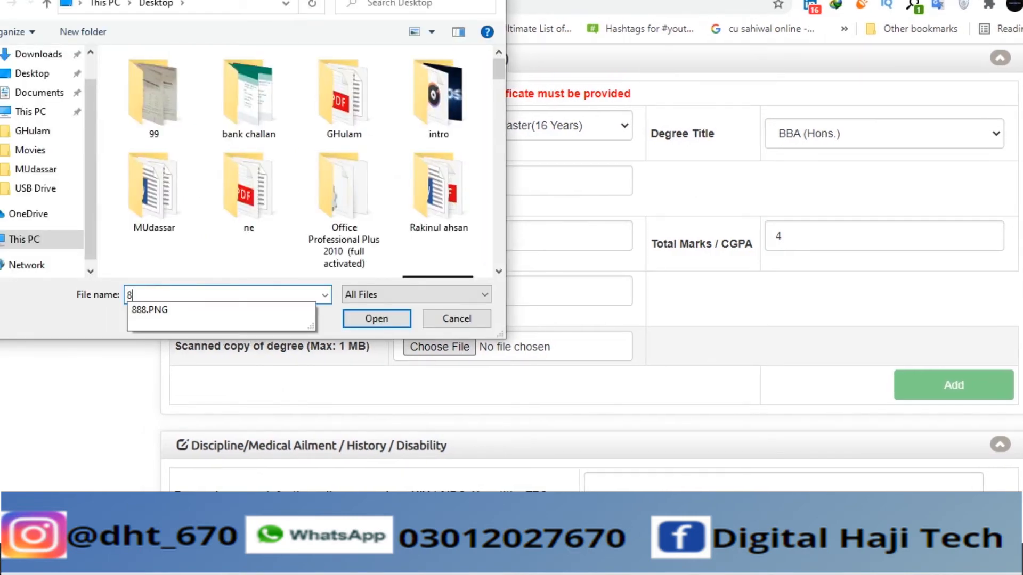
key("Down")
key("Return")
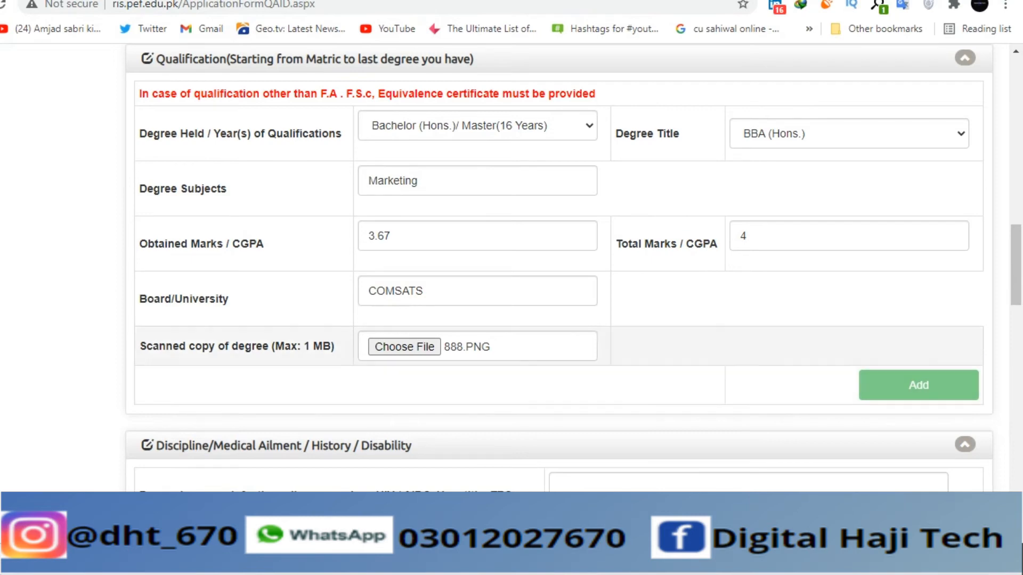
- Save the filled-in personal information details
scroll(559, 267, "up", 2)
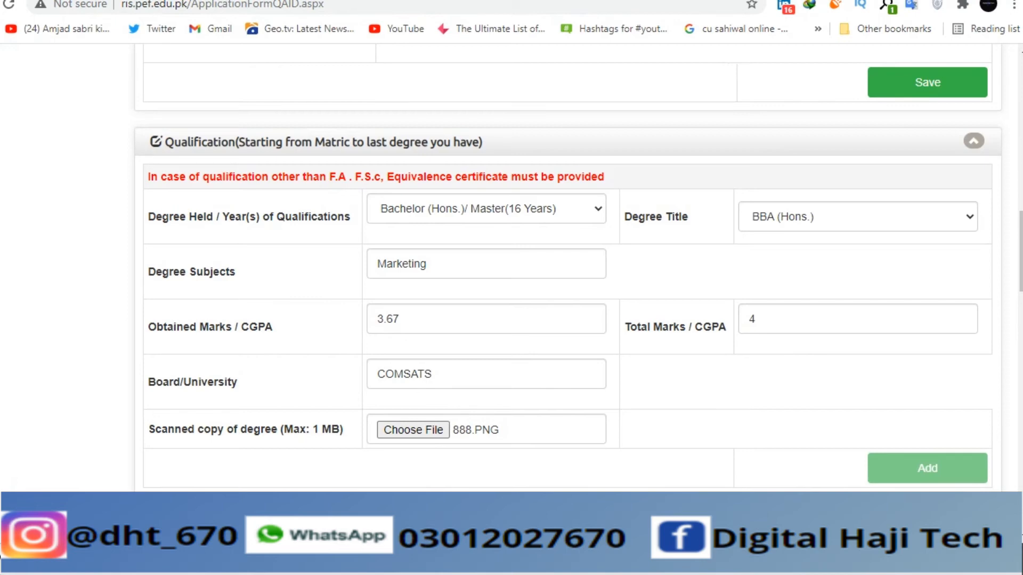
scroll(559, 232, "down", 2)
scroll(560, 232, "up", 4)
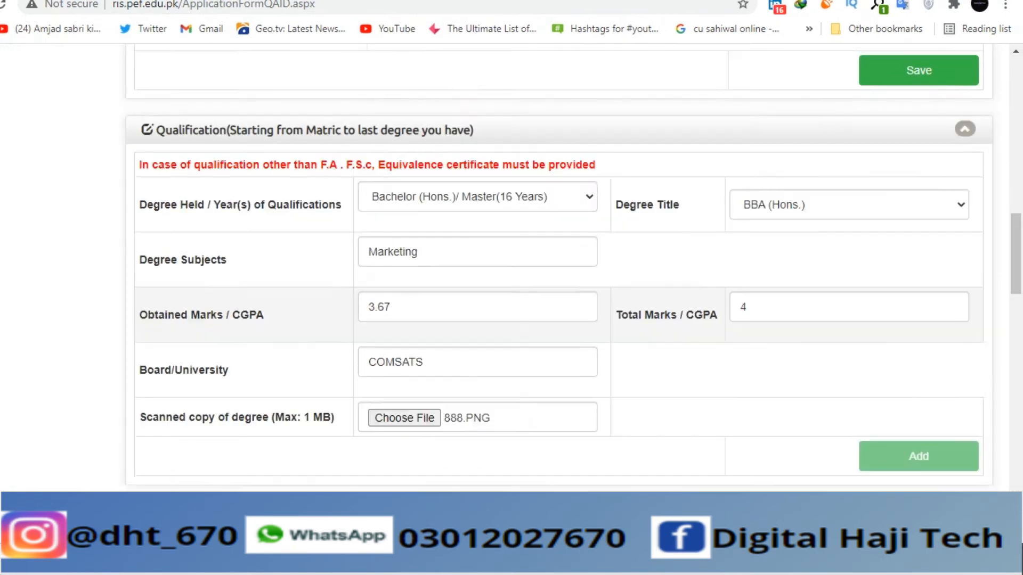
left_click(918, 242)
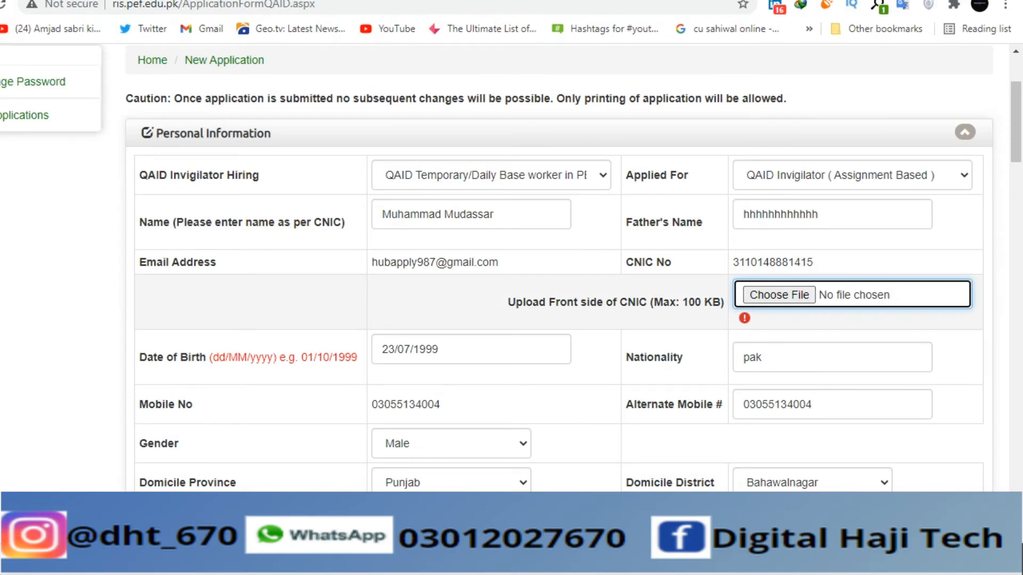
- Attach 888.PNG as the CNIC front-side image
left_click(779, 295)
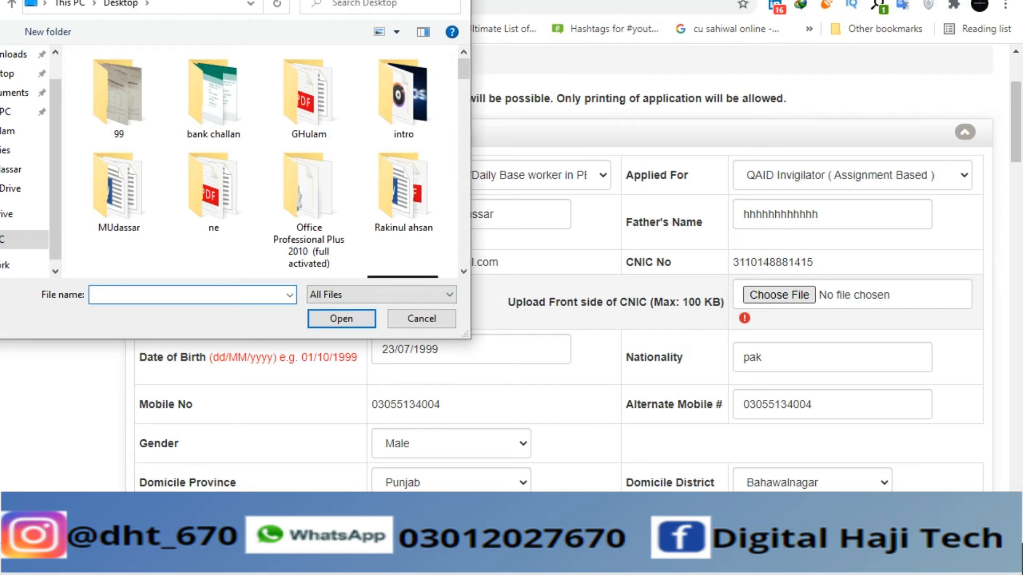
type("8")
key("Down")
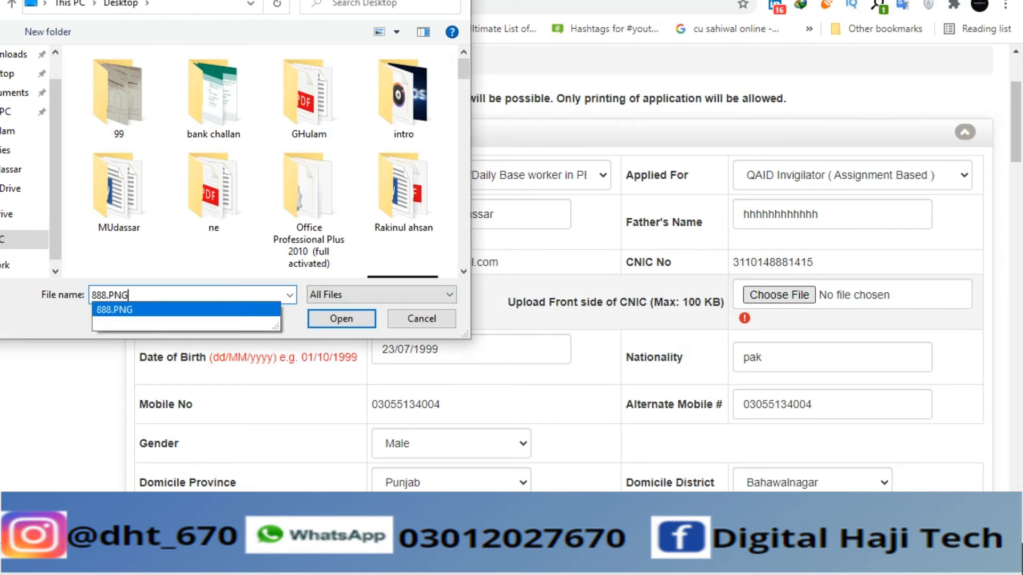
key("Return")
- Attach ADS.jpg as the domicile document
scroll(558, 267, "down", 8)
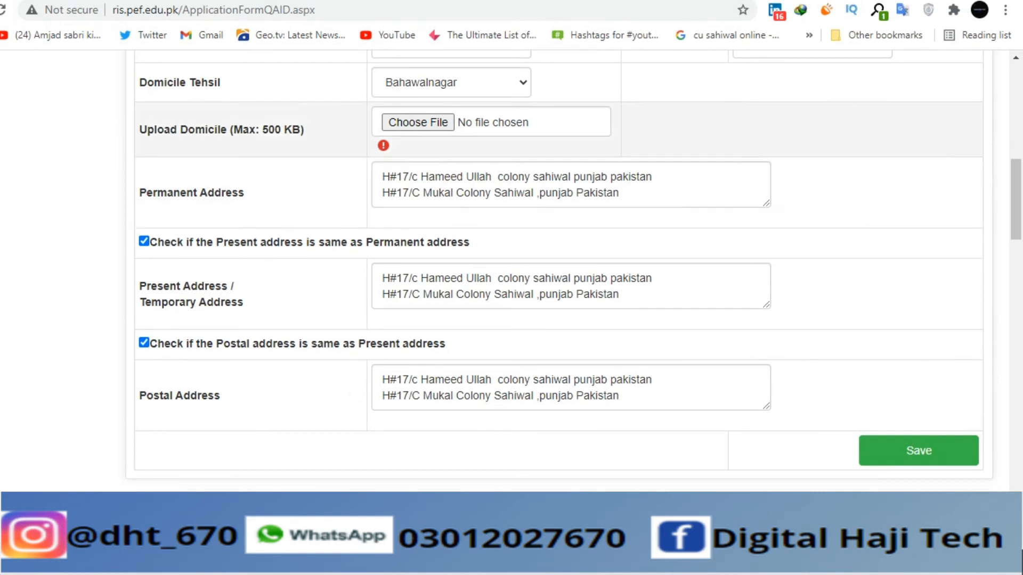
left_click(419, 142)
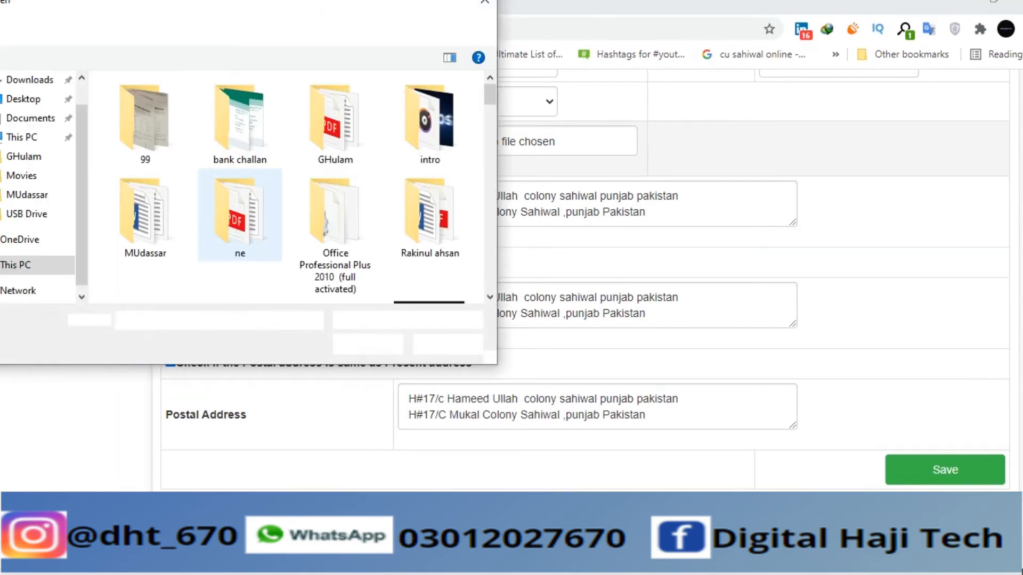
scroll(240, 221, "down", 4)
scroll(430, 219, "up", 6)
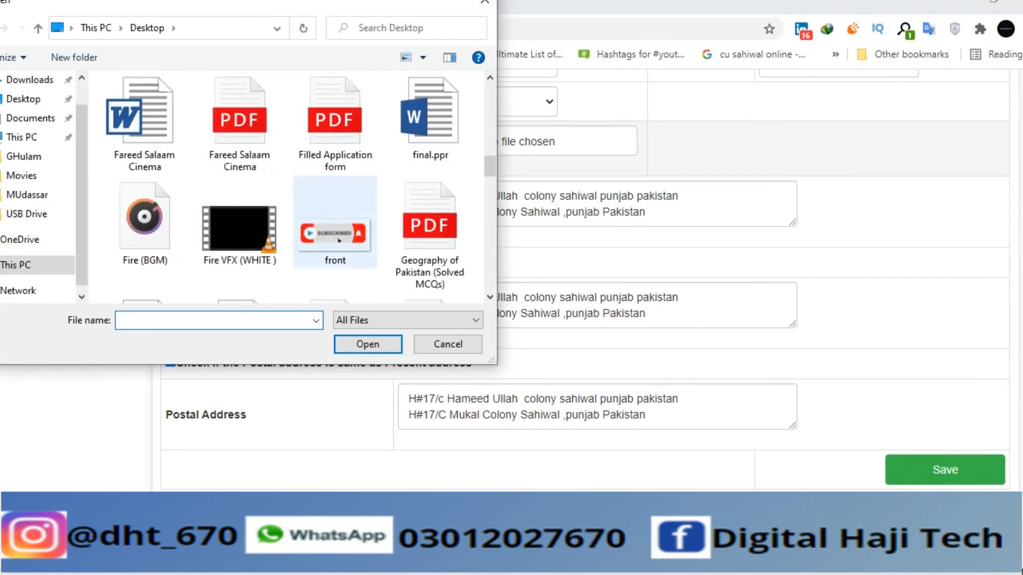
scroll(430, 213, "down", 6)
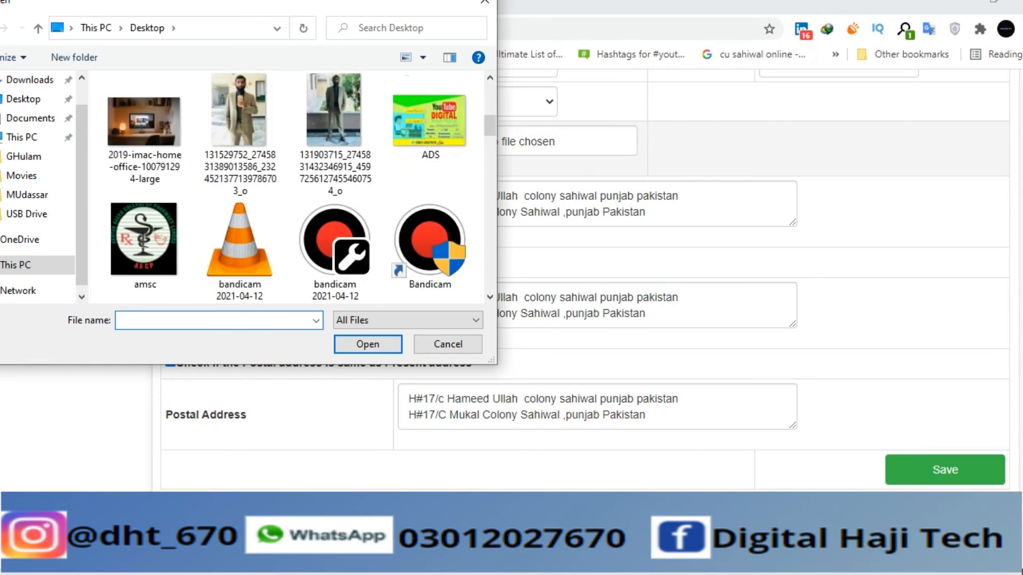
left_click(429, 128)
left_click(368, 347)
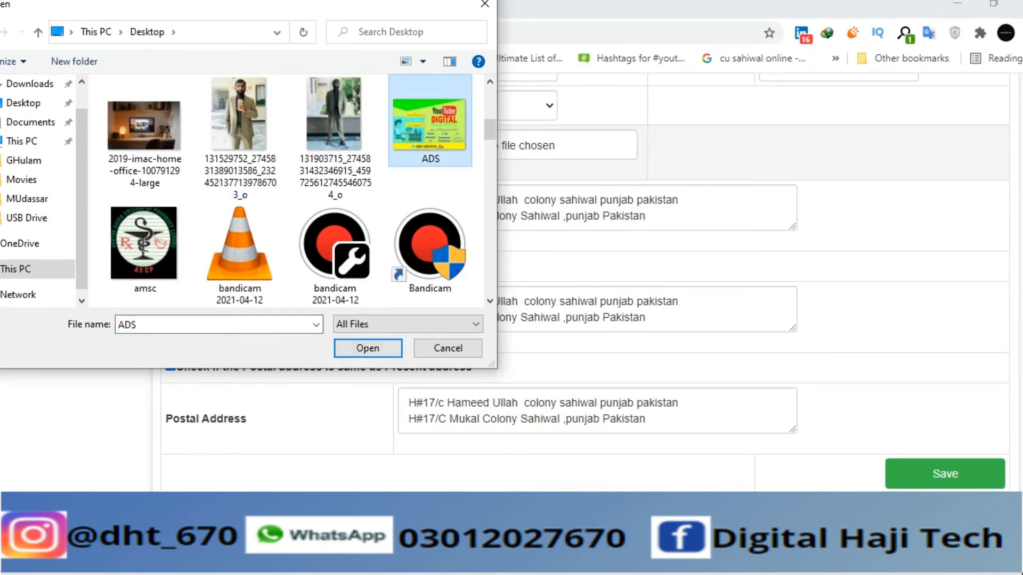
- Replace the CNIC front-side image with ADS.jpg
scroll(533, 283, "up", 5)
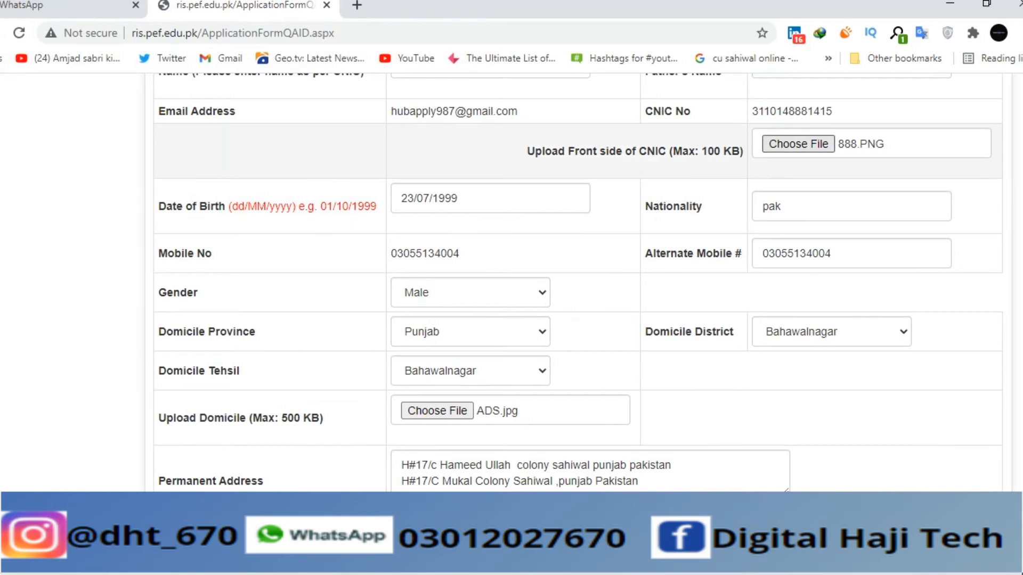
left_click(796, 146)
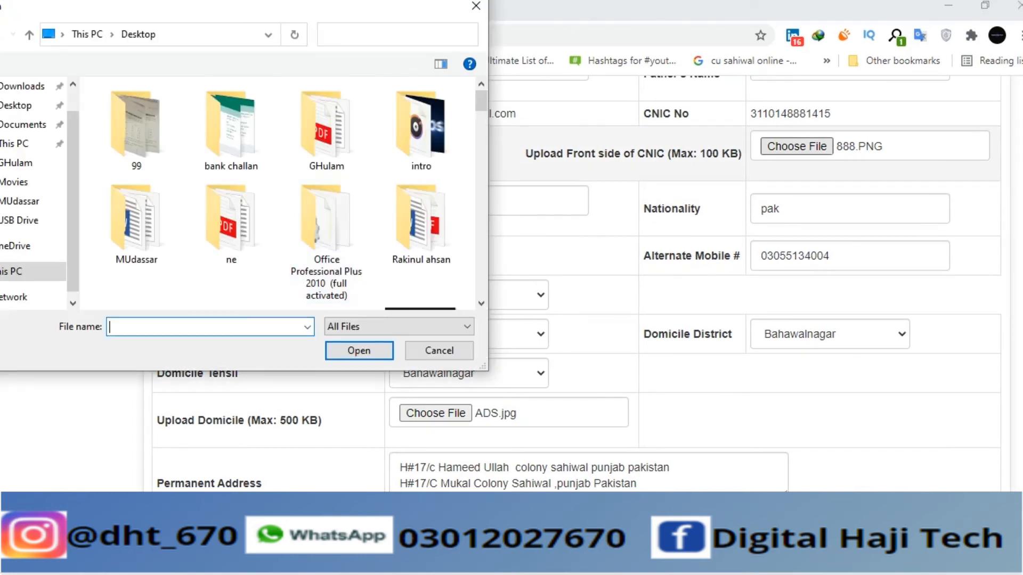
type("D")
key("Down")
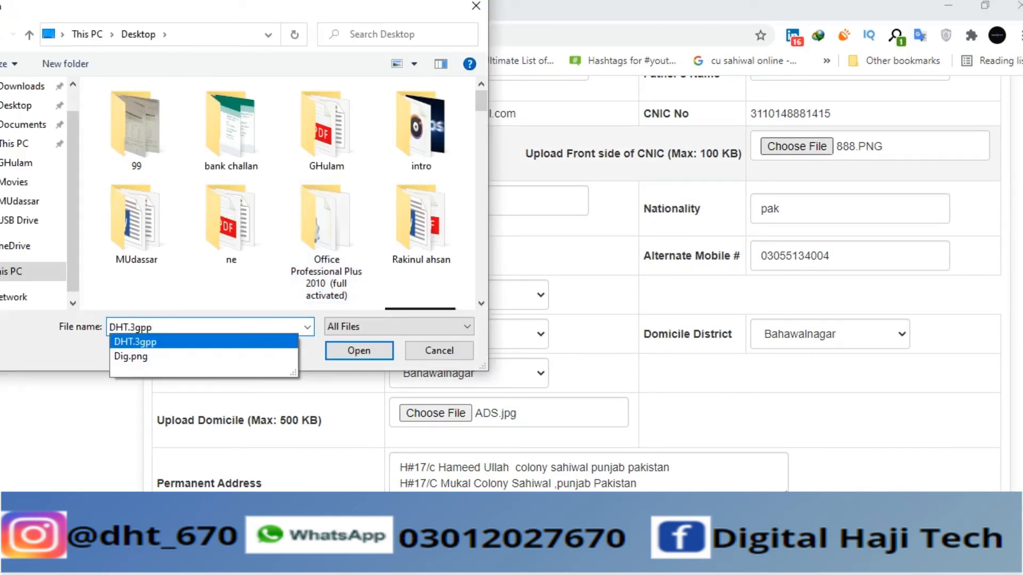
type("\\\\")
key("BackSpace")
key("BackSpace")
key("BackSpace")
key("BackSpace")
key("BackSpace")
key("BackSpace")
key("BackSpace")
key("BackSpace")
key("BackSpace")
key("BackSpace")
key("BackSpace")
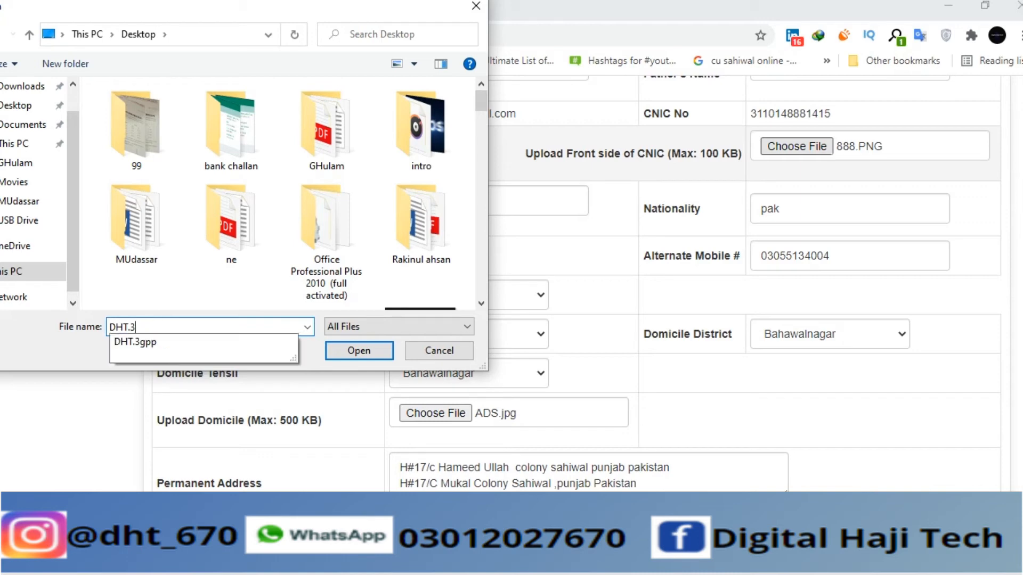
type("AD")
key("Down")
key("Return")
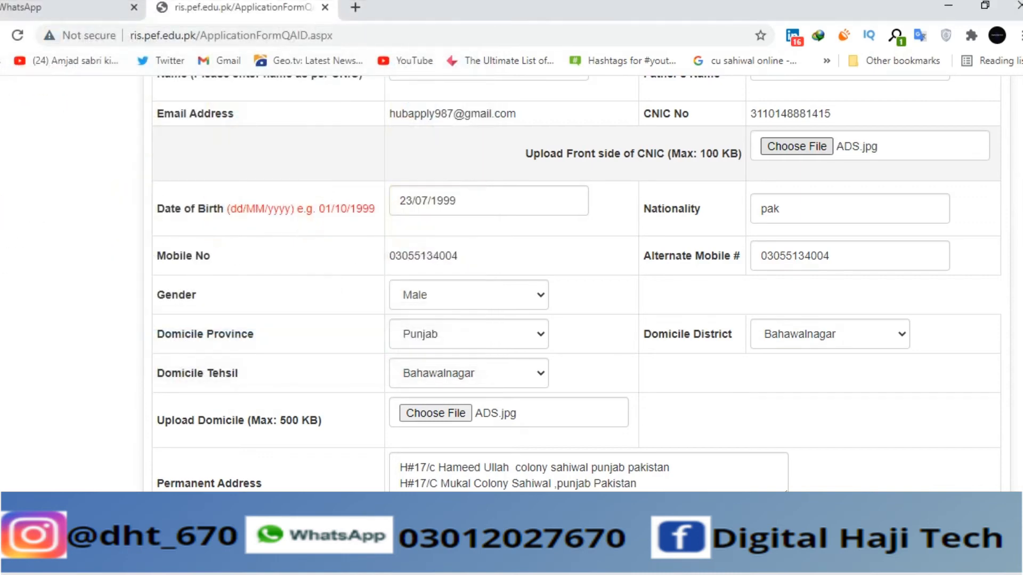
scroll(575, 282, "down", 5)
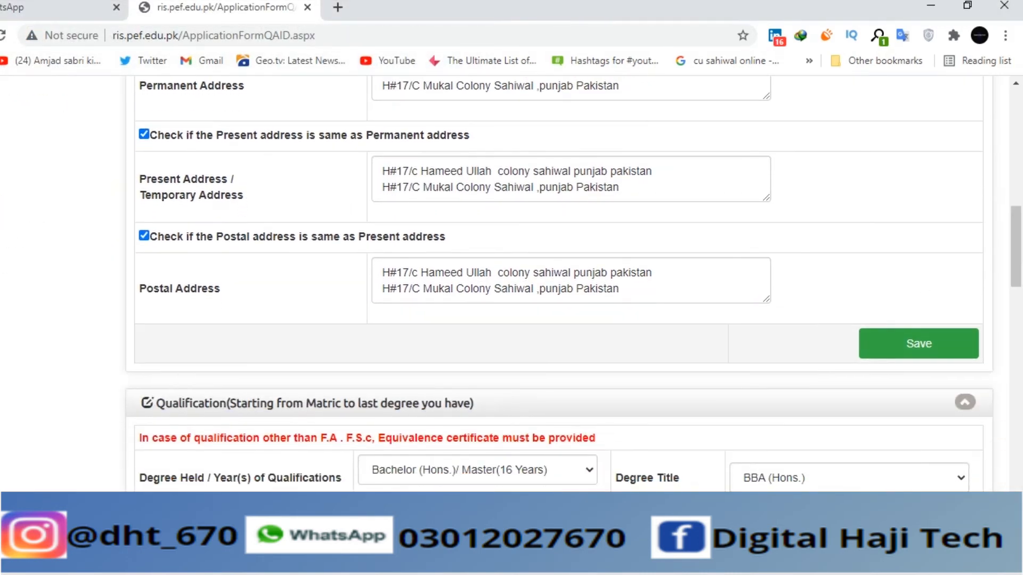
- Save the personal information section
left_click(918, 343)
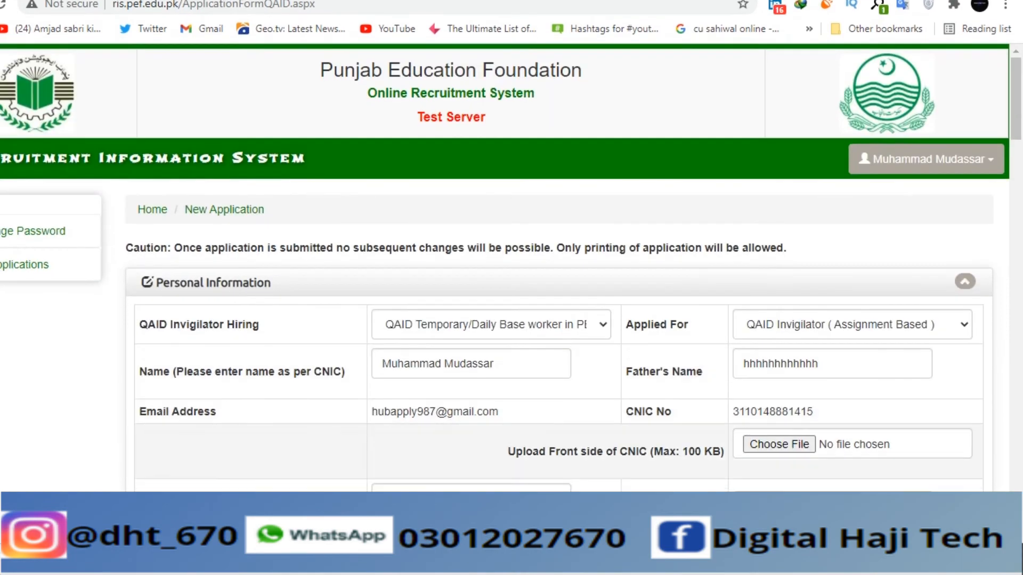
scroll(559, 283, "down", 4)
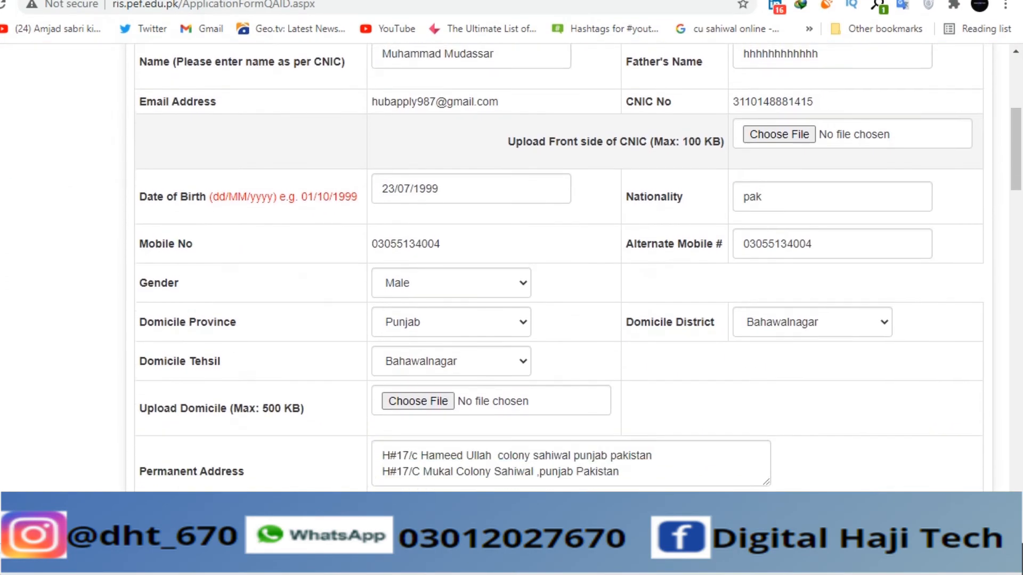
scroll(559, 282, "up", 5)
scroll(511, 266, "down", 15)
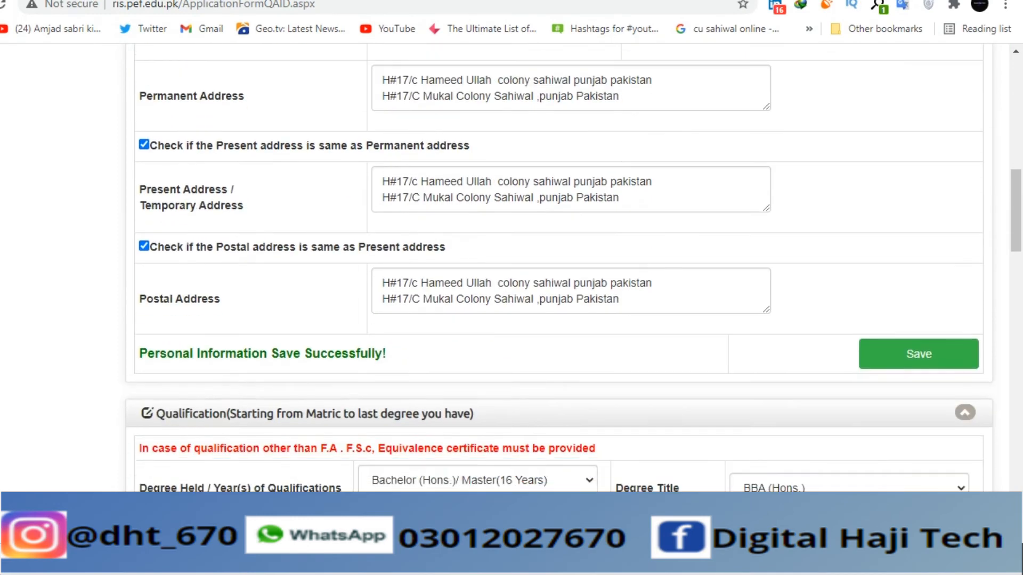
scroll(511, 266, "down", 1)
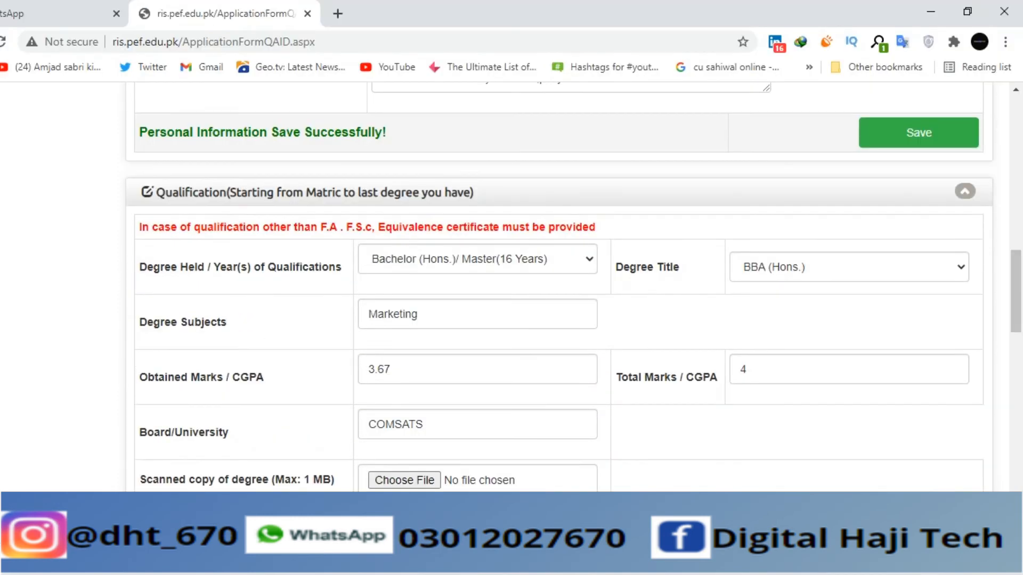
scroll(511, 266, "down", 3)
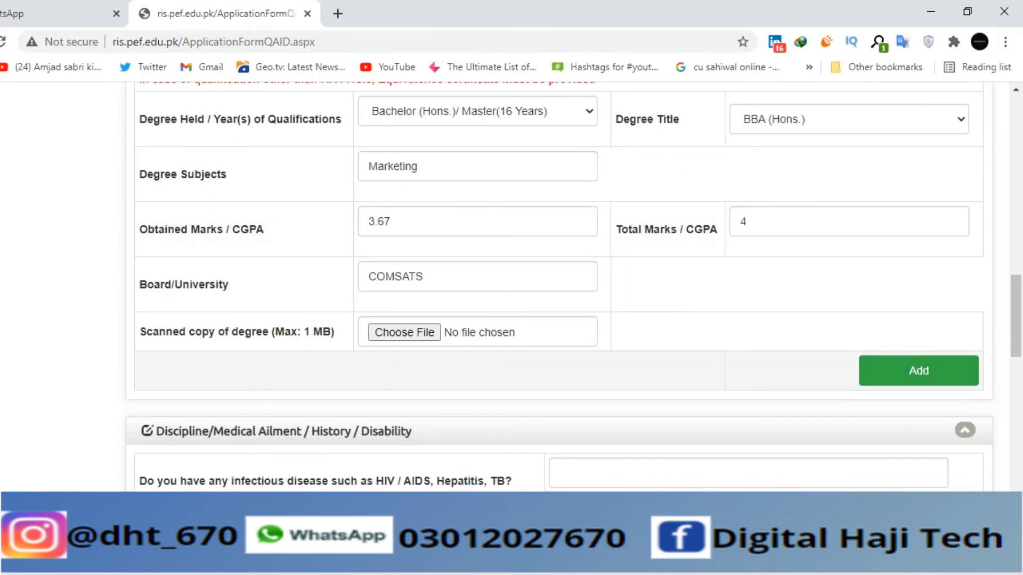
- Attach ADS.jpg as the scanned degree copy
left_click(404, 332)
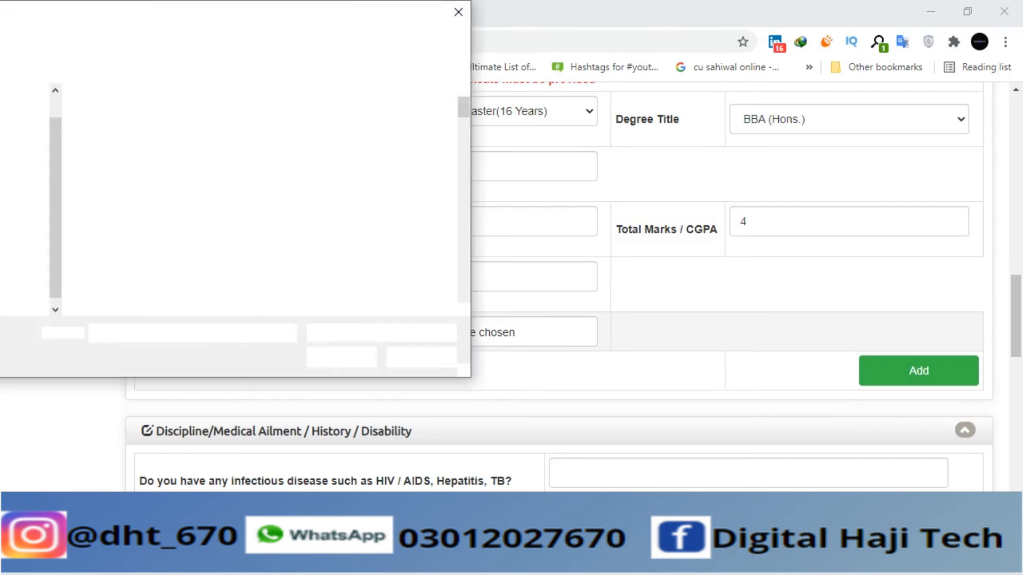
type("D")
key("Escape")
key("BackSpace")
type("AD")
key("Down")
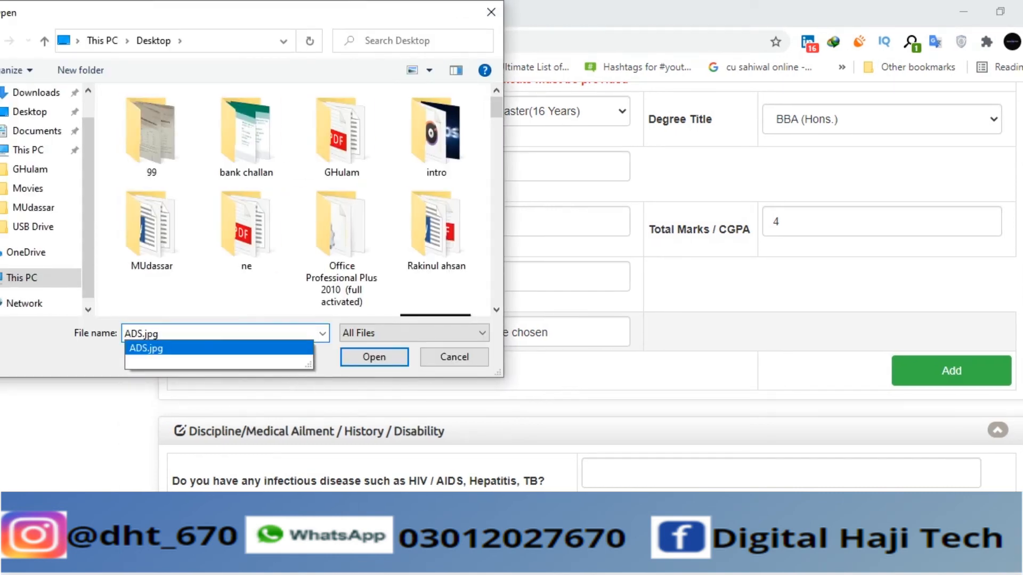
key("Return")
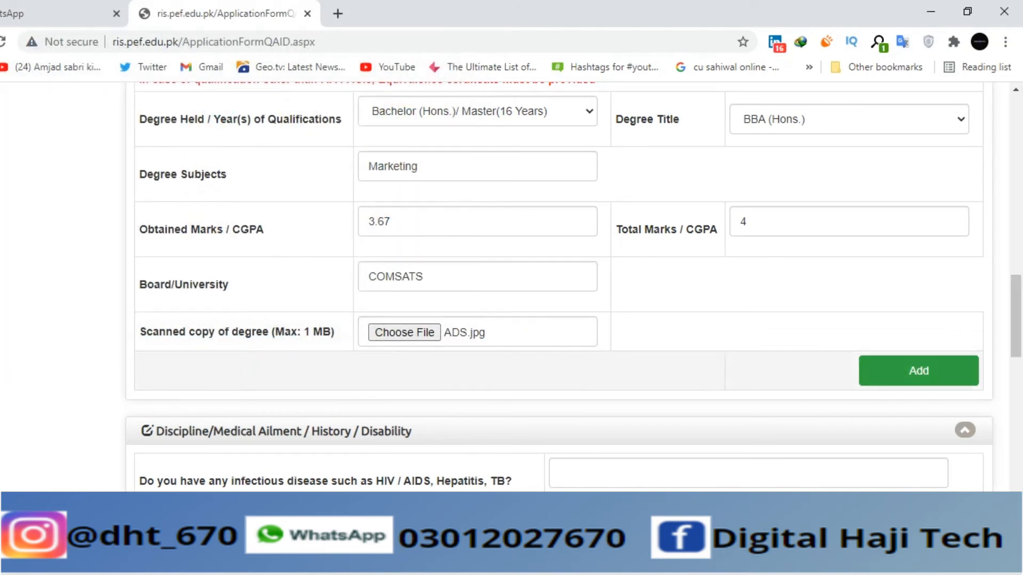
- Add the BBA (Hons.) Marketing COMSATS degree, CGPA 3.67/4, to the qualifications list
left_click(952, 371)
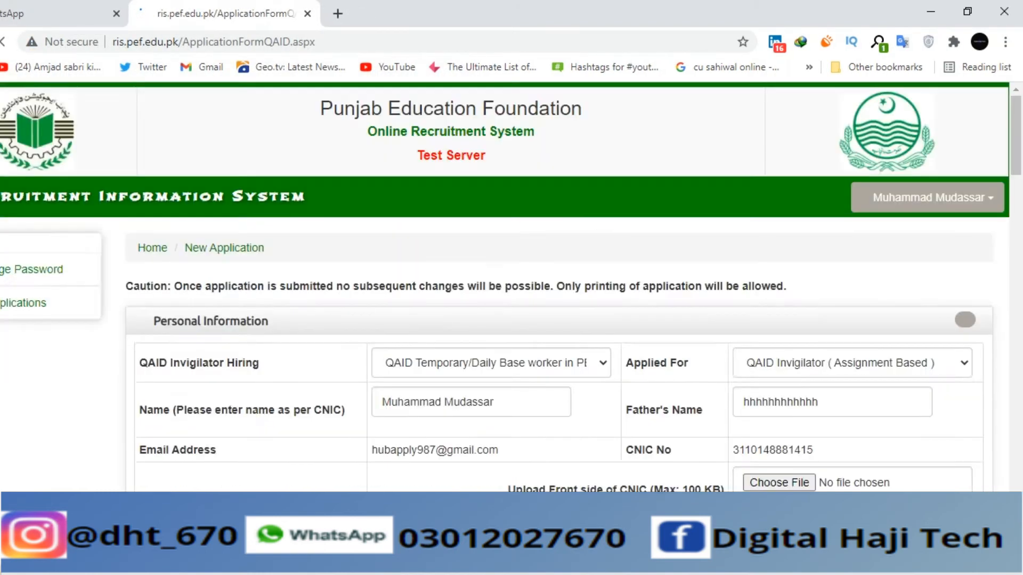
scroll(573, 287, "down", 3)
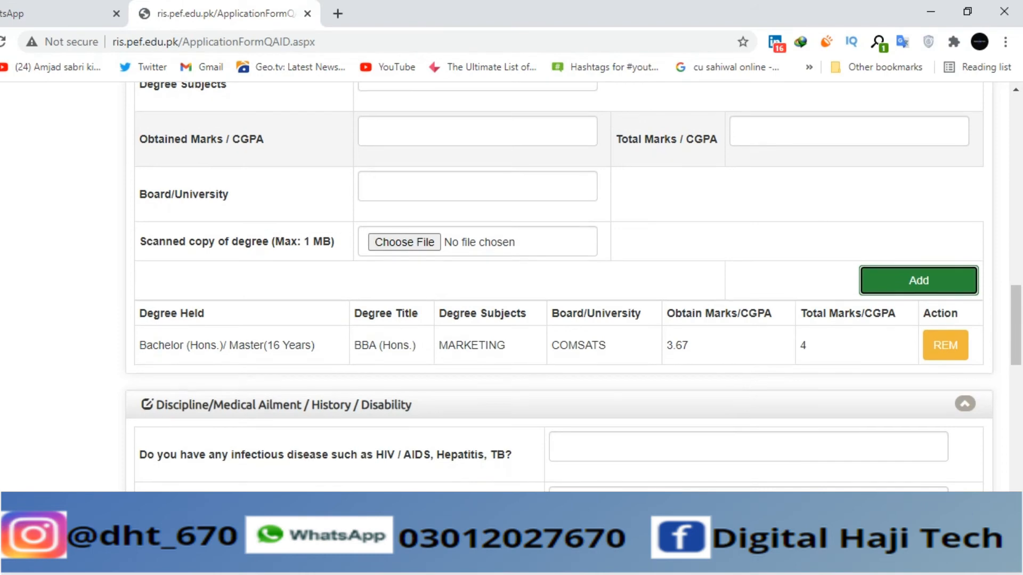
scroll(573, 287, "up", 1)
scroll(572, 287, "up", 2)
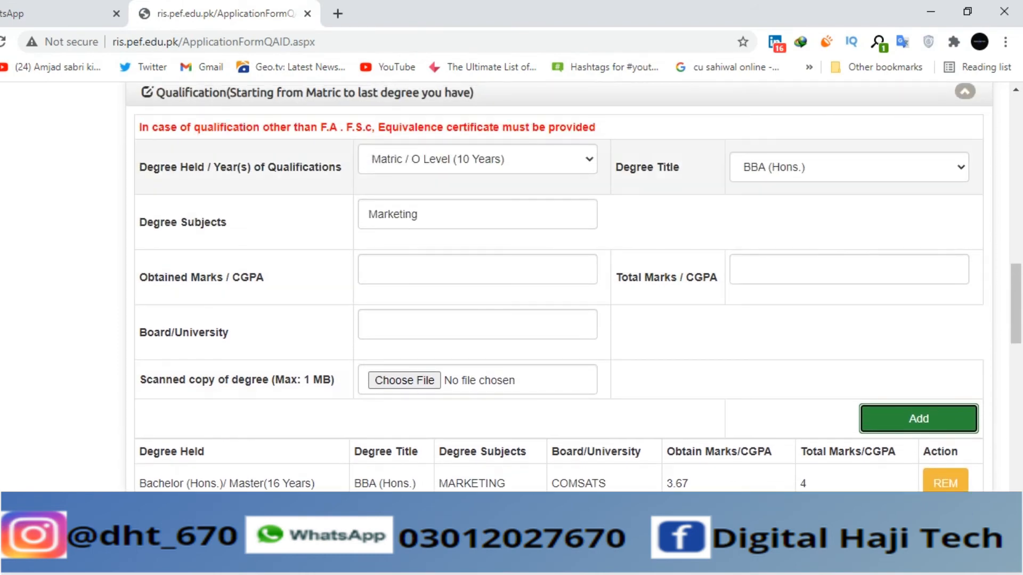
- Enter NO for both the infectious-disease and disability questions, then save the discipline section
left_click(477, 159)
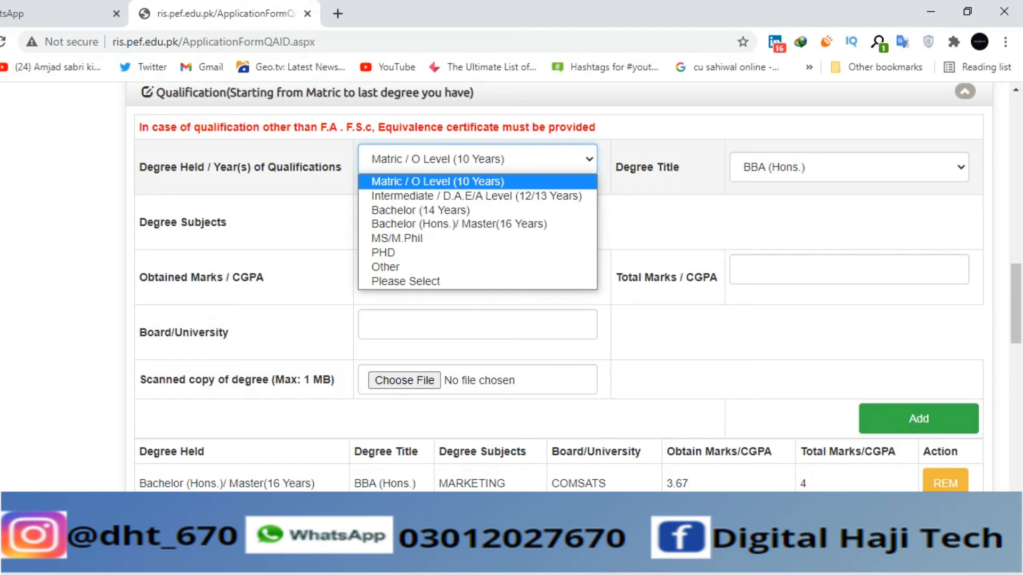
scroll(477, 196, "down", 5)
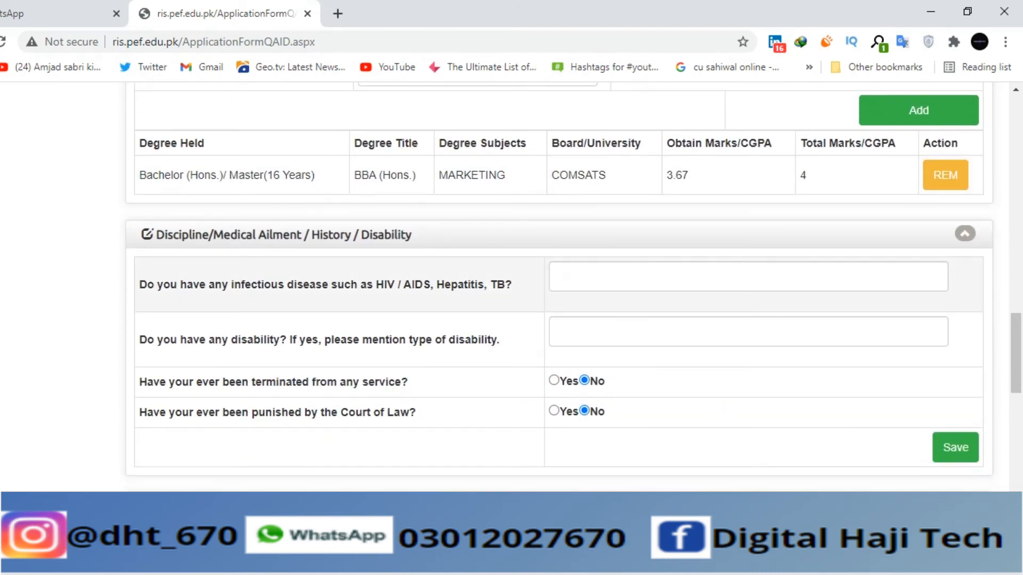
left_click(602, 276)
type("NO")
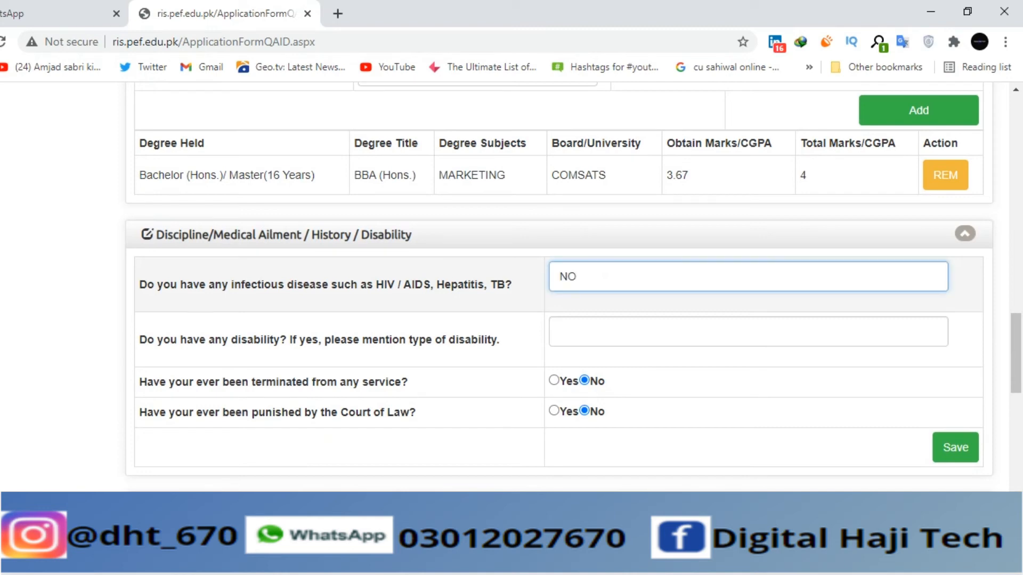
left_click(602, 332)
type("NO")
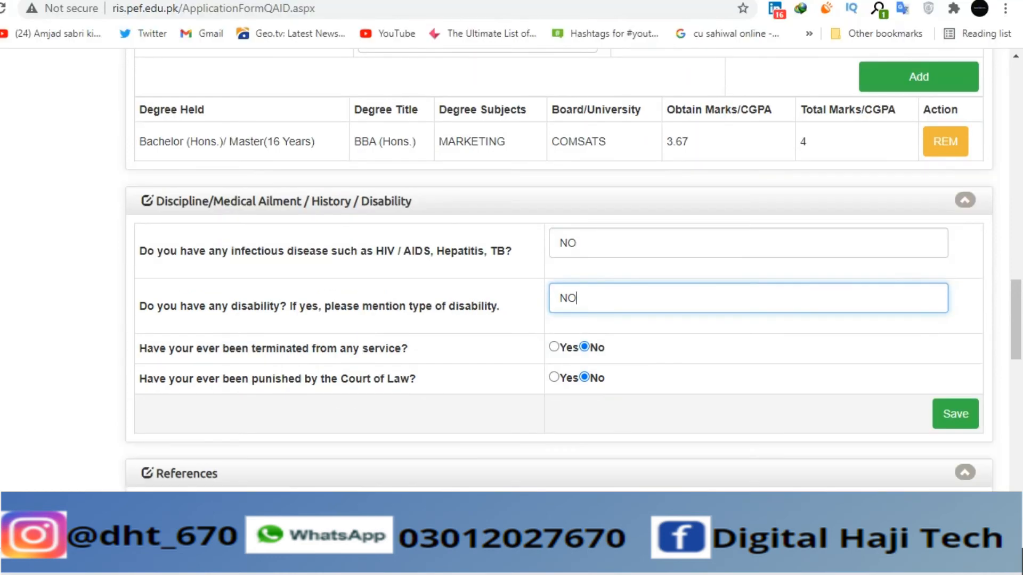
scroll(953, 242, "down", 3)
left_click(955, 242)
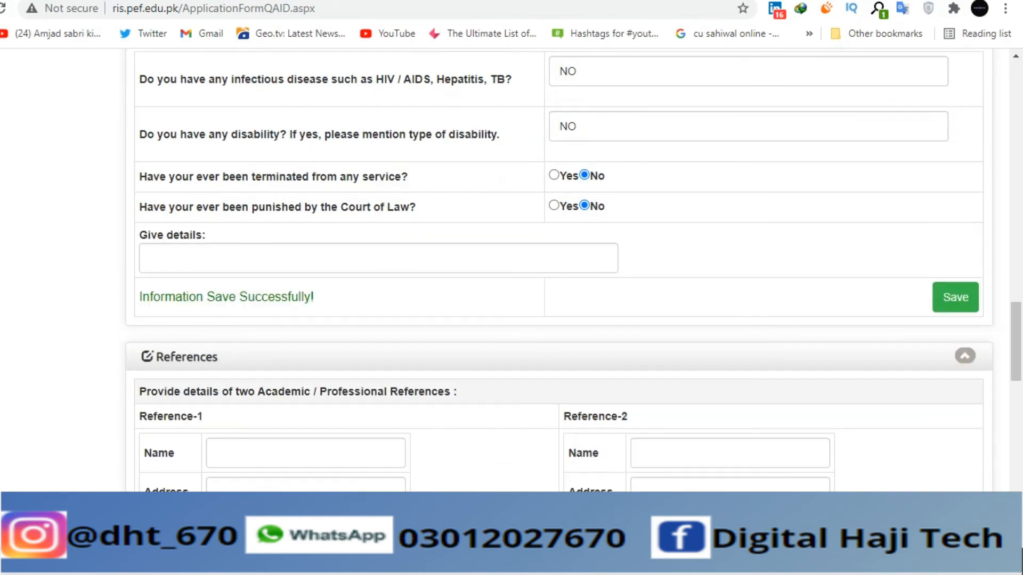
- Scroll through the form to review the declaration area and the personal section
scroll(572, 270, "down", 15)
scroll(572, 270, "down", 5)
scroll(558, 270, "up", 4)
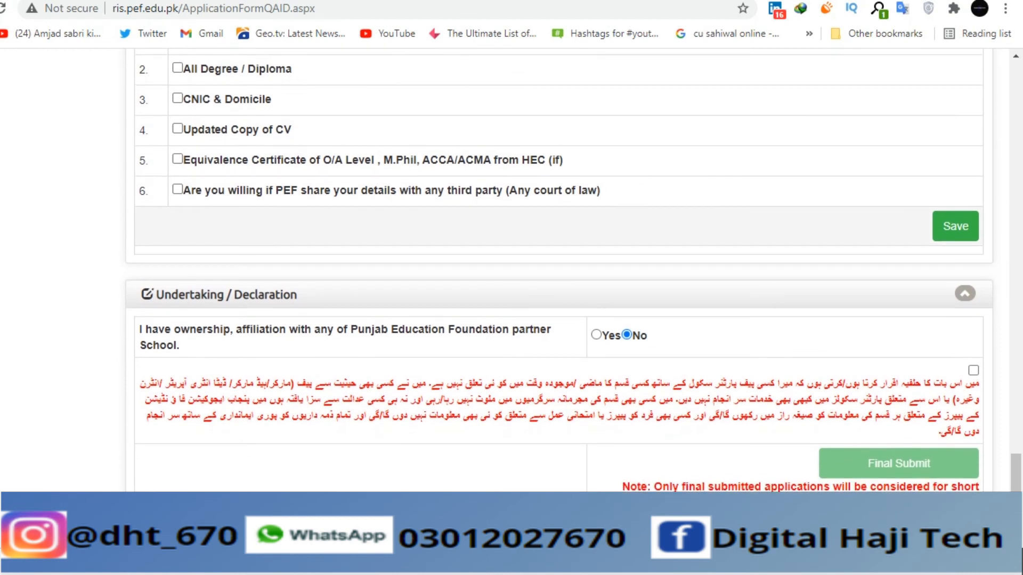
scroll(558, 270, "up", 5)
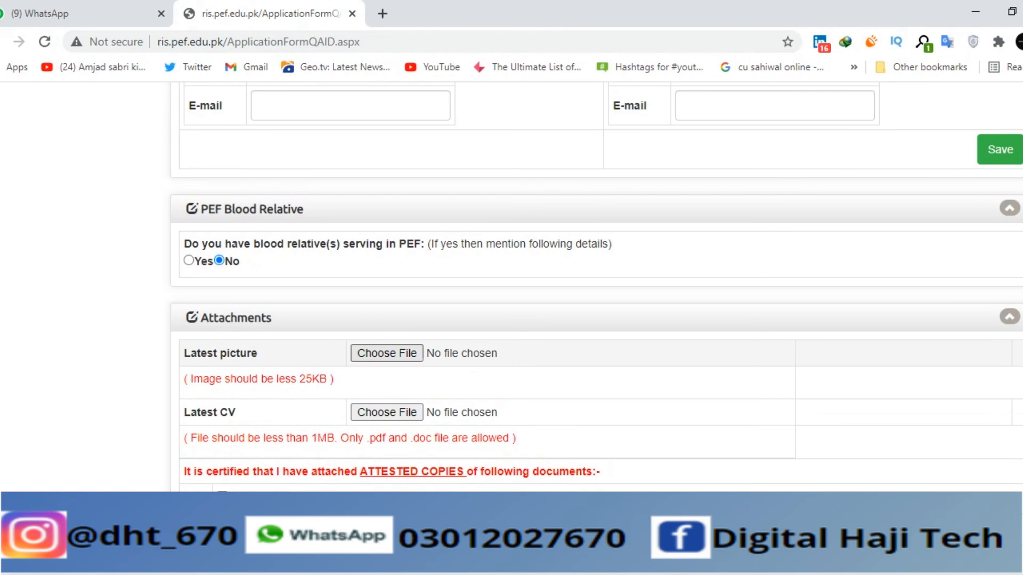
scroll(559, 270, "up", 7)
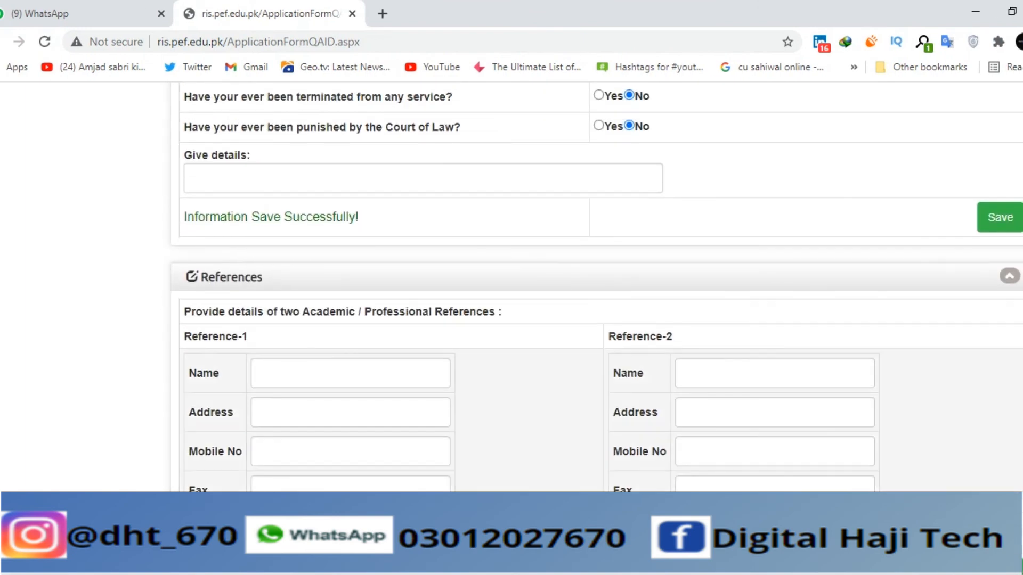
scroll(558, 270, "down", 10)
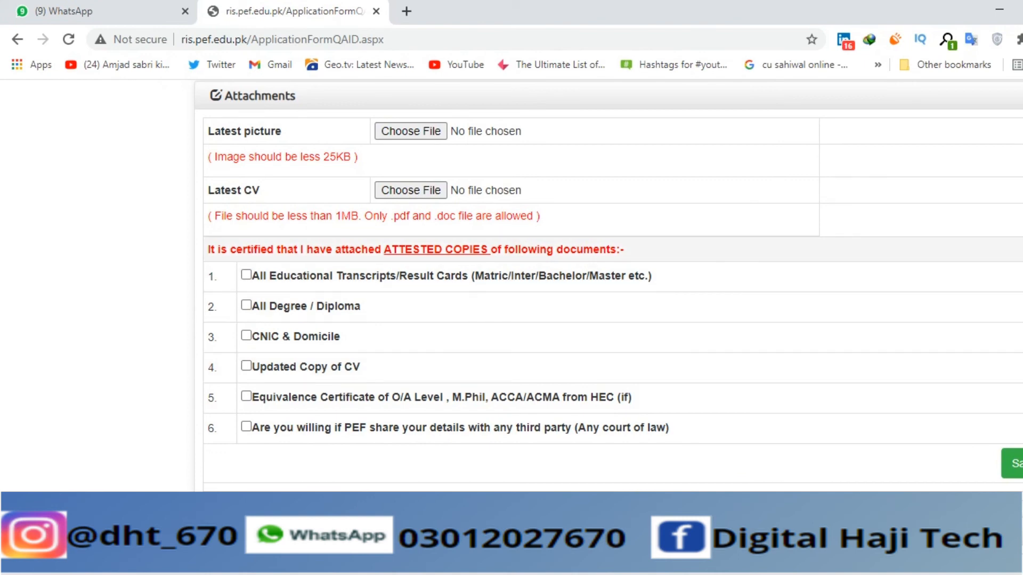
scroll(607, 286, "up", 2)
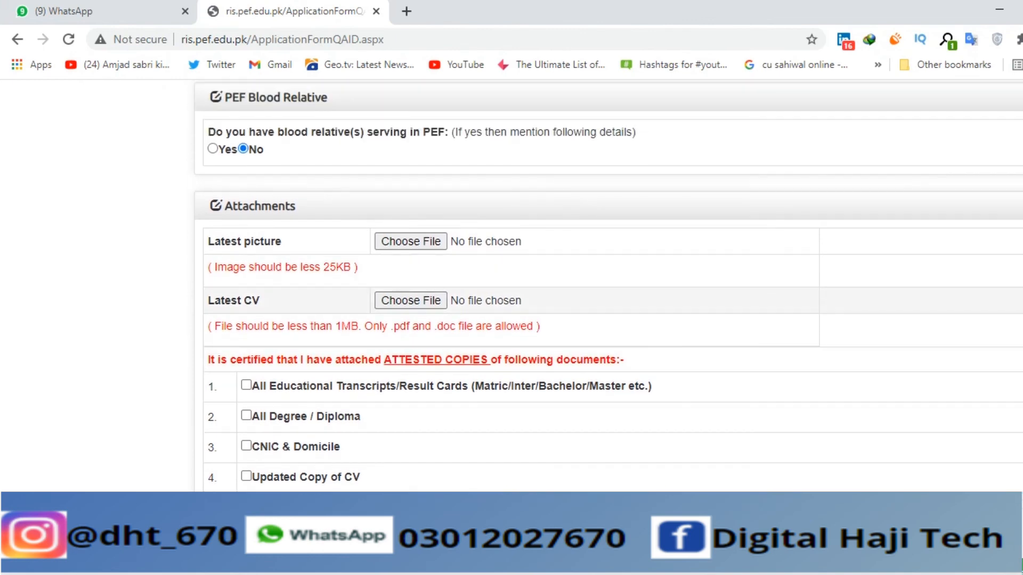
scroll(607, 296, "down", 6)
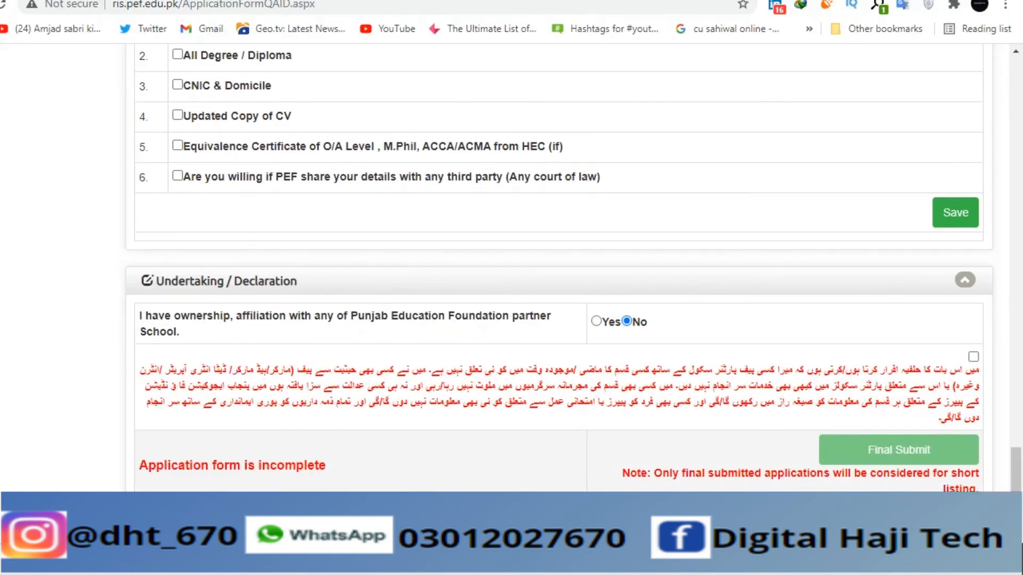
scroll(572, 270, "down", 1)
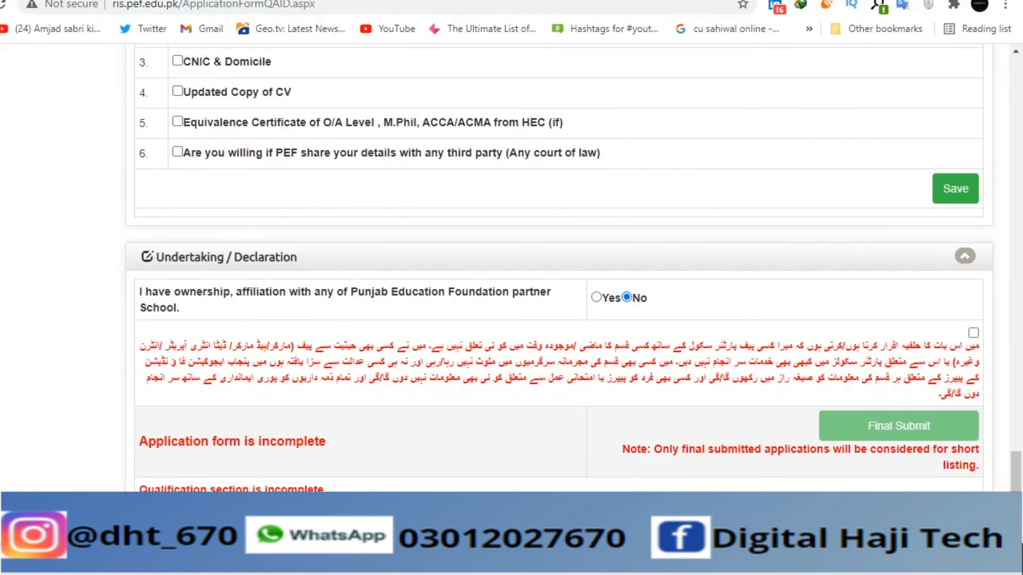
scroll(572, 270, "up", 10)
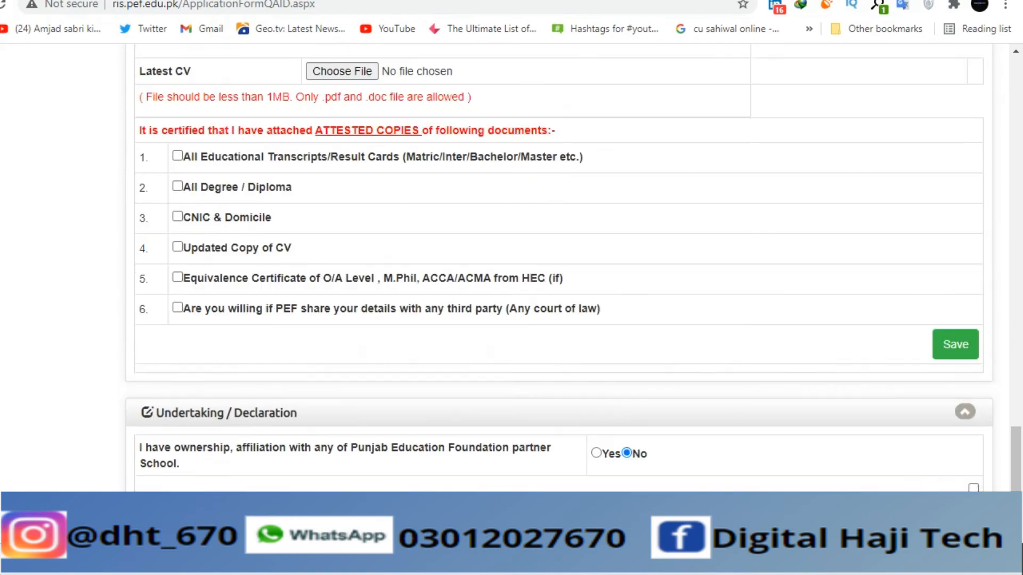
scroll(572, 270, "up", 15)
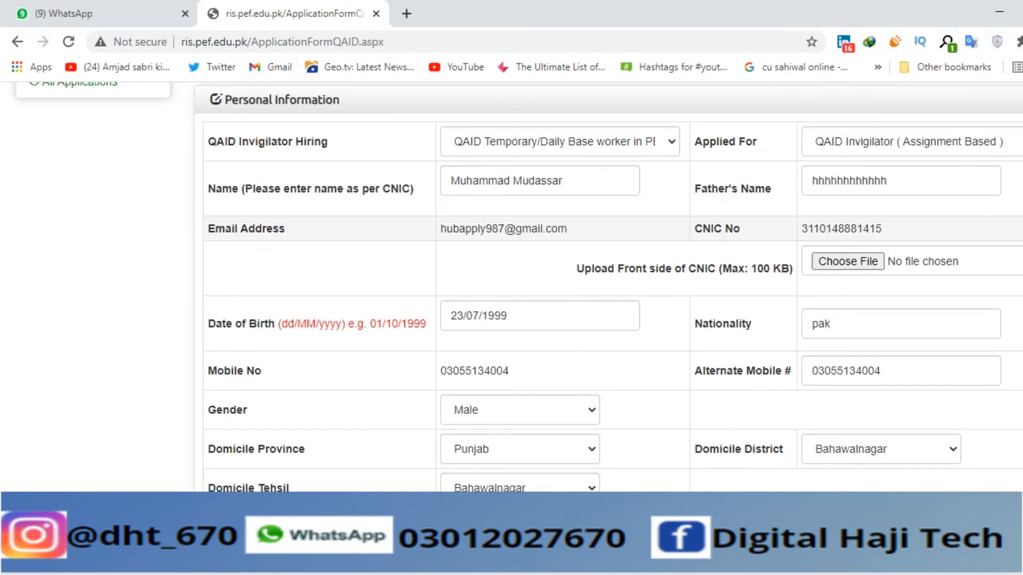
- Switch to the WhatsApp Web tab showing the PEF QAID invigilator advertisement image
key("ctrl+Tab")
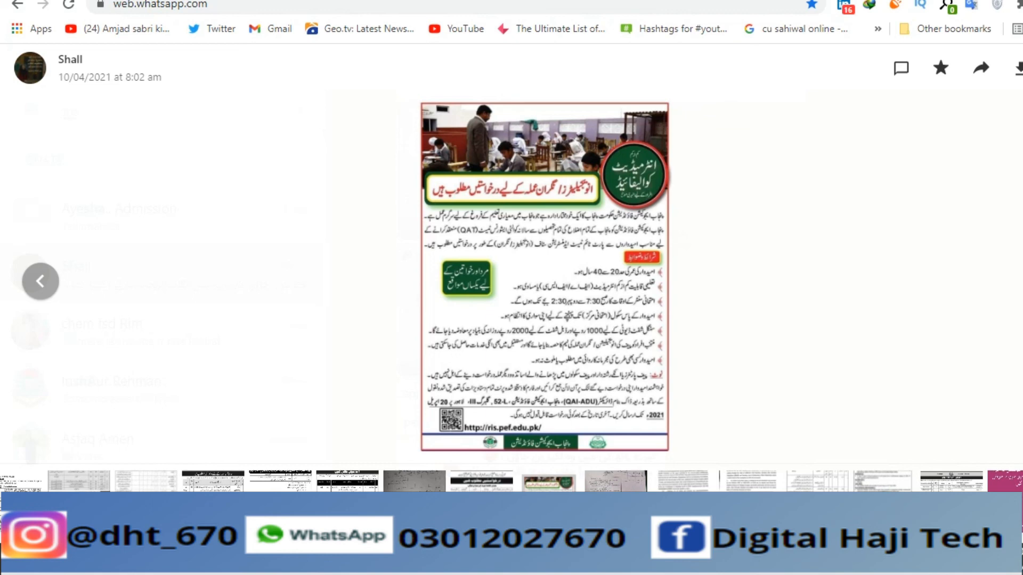
mouse_move(646, 561)
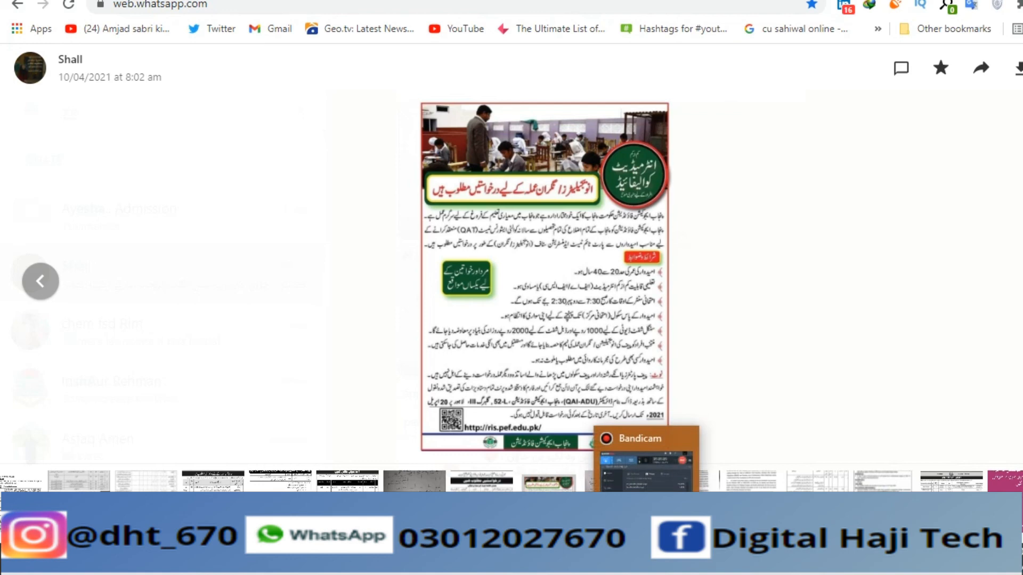